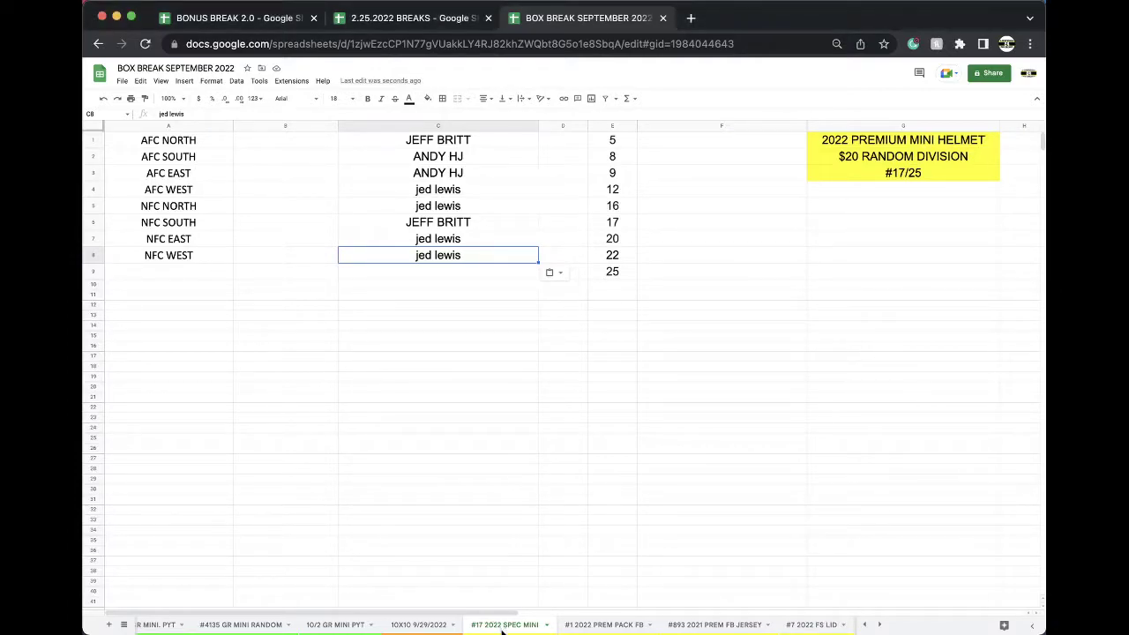
Step: Turn the #17 2022 SPEC MINI tab green and copy its spot numbers from E1:E9
{"action": "right_click", "coordinate": [501, 626]}
{"action": "mouse_move", "coordinate": [494, 518]}
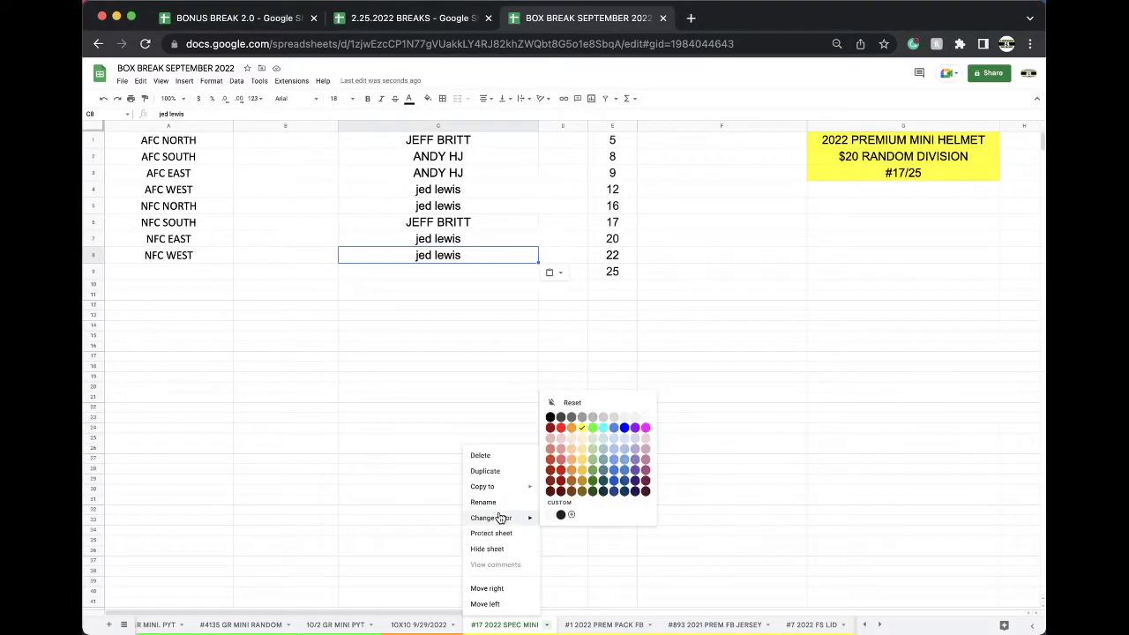
{"action": "left_click", "coordinate": [591, 429]}
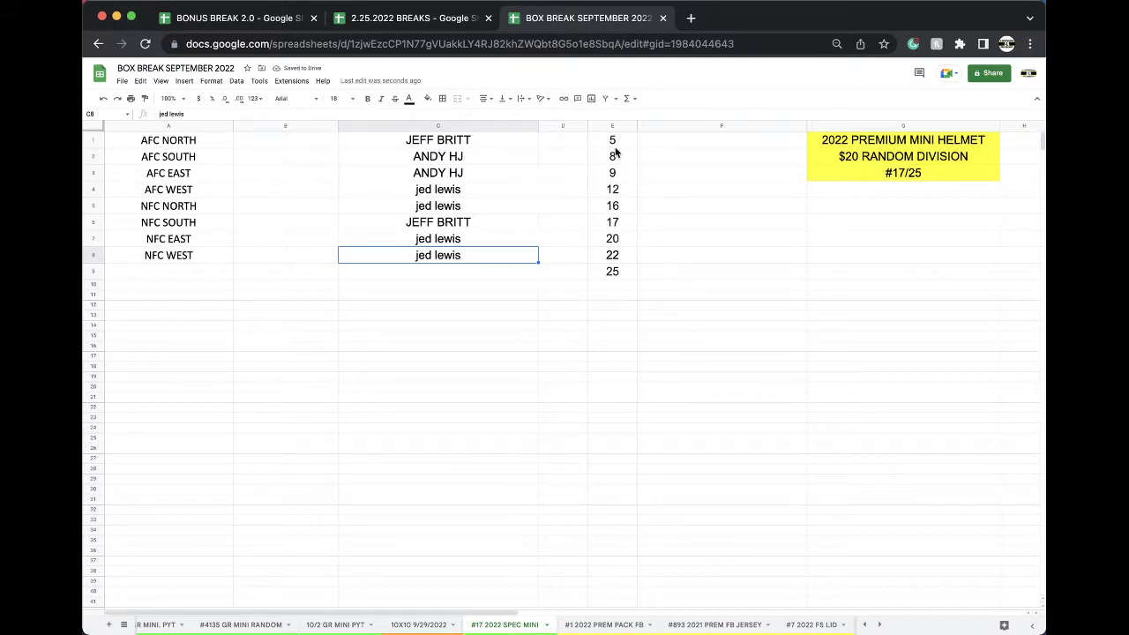
{"action": "left_click_drag", "start_coordinate": [615, 145], "coordinate": [619, 268]}
{"action": "key", "text": "ctrl+c"}
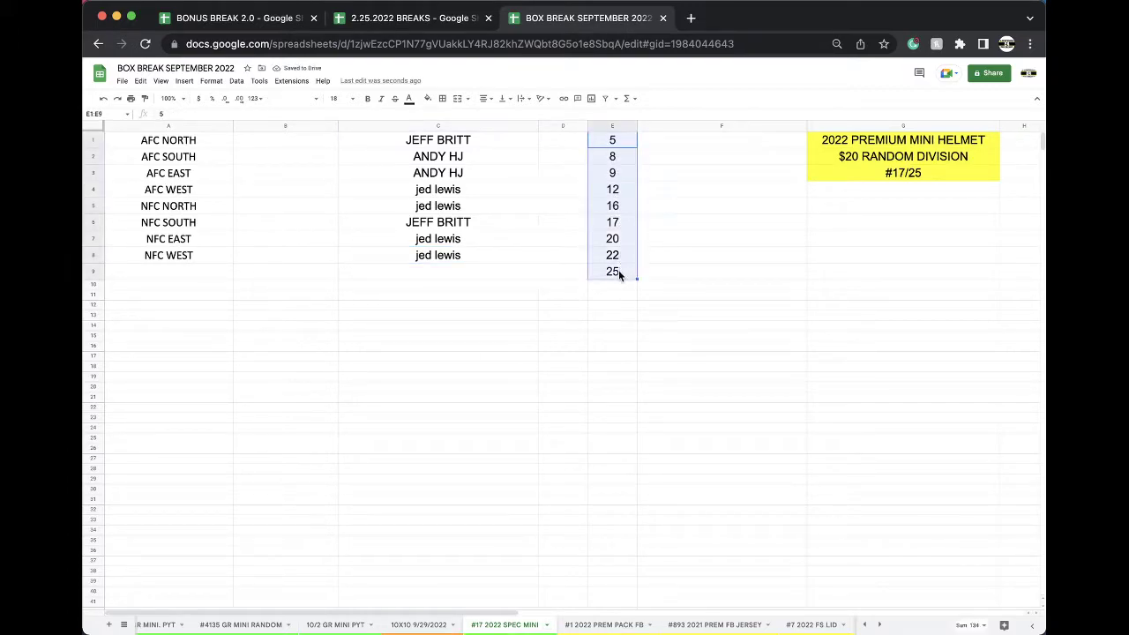
Step: Paste the copied spot numbers into random.org's List Randomizer
{"action": "left_click", "coordinate": [690, 17]}
{"action": "type", "text": "random.org"}
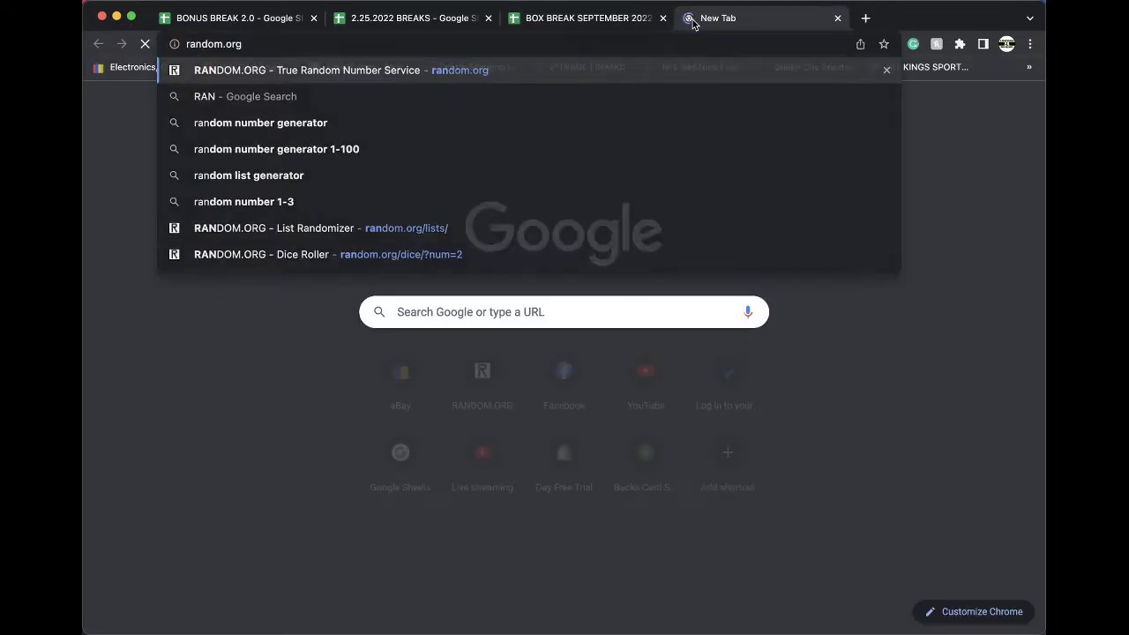
{"action": "key", "text": "Return"}
{"action": "scroll", "coordinate": [340, 348], "scroll_direction": "down", "scroll_amount": 5}
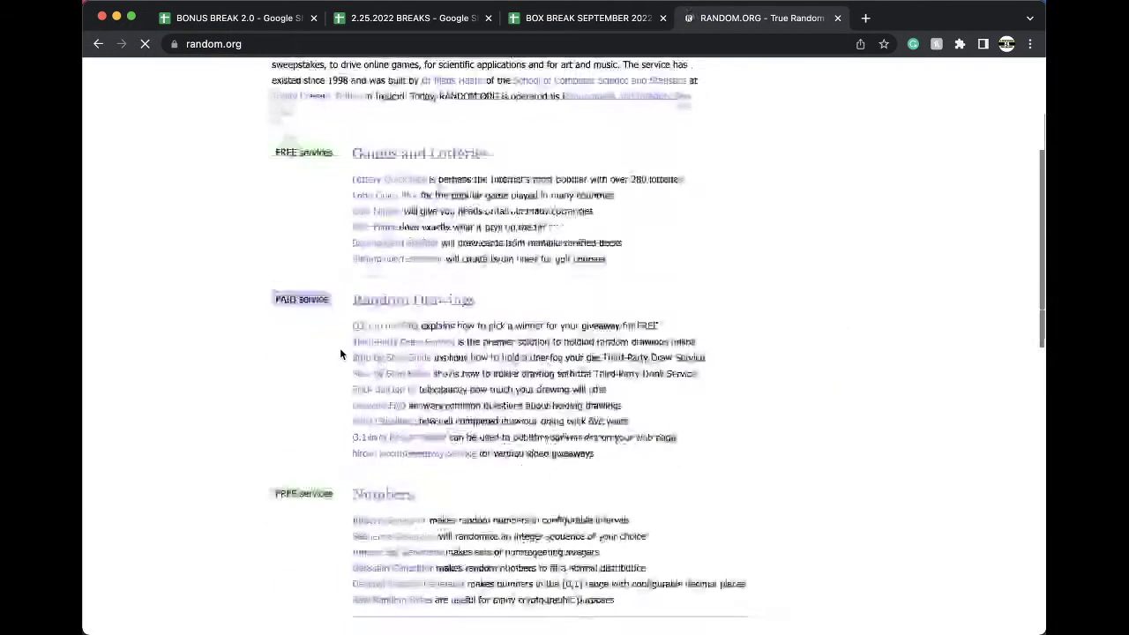
{"action": "scroll", "coordinate": [378, 524], "scroll_direction": "down", "scroll_amount": 4}
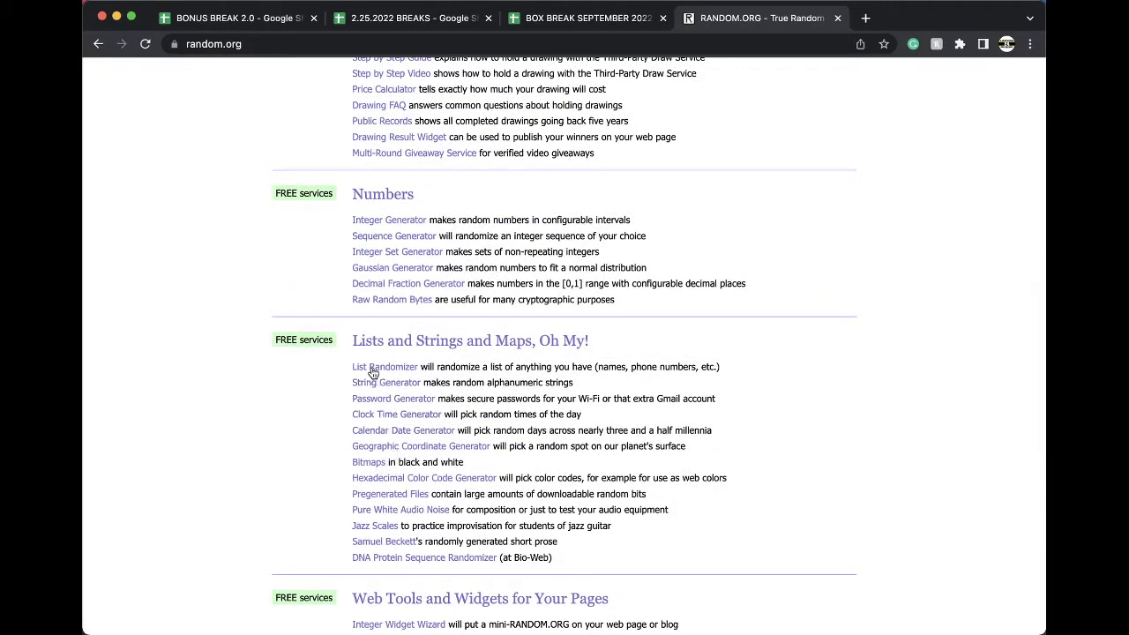
{"action": "left_click", "coordinate": [370, 382]}
{"action": "left_click", "coordinate": [394, 385]}
{"action": "key", "text": "super+v"}
Step: Randomize the spot list five times, leaving 9 drawn first
{"action": "left_click", "coordinate": [304, 519]}
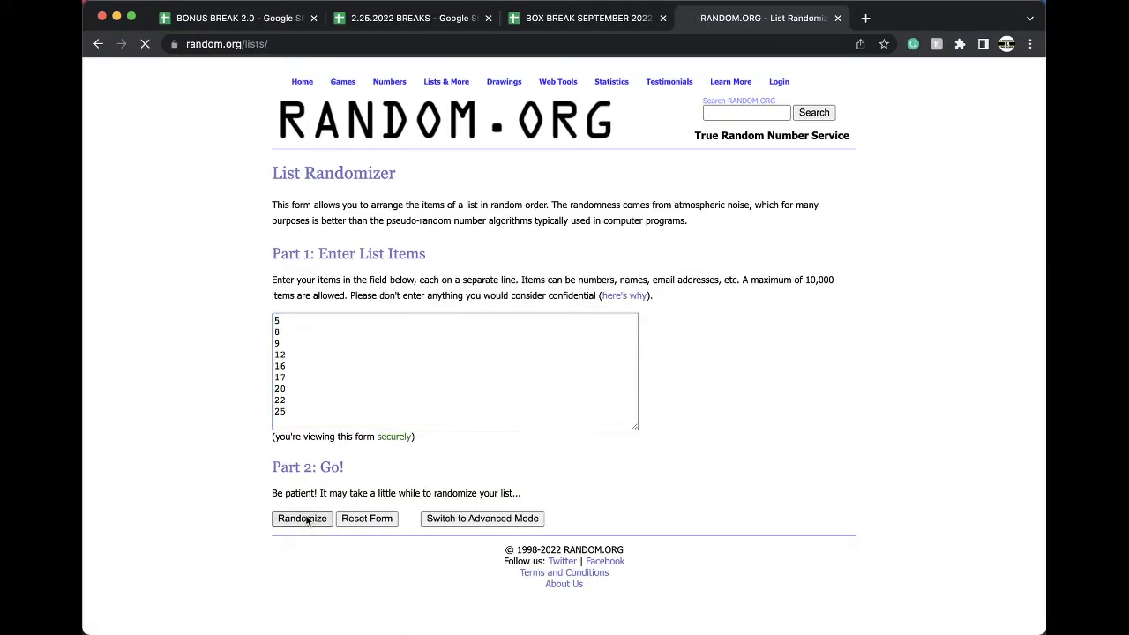
{"action": "left_click", "coordinate": [287, 409]}
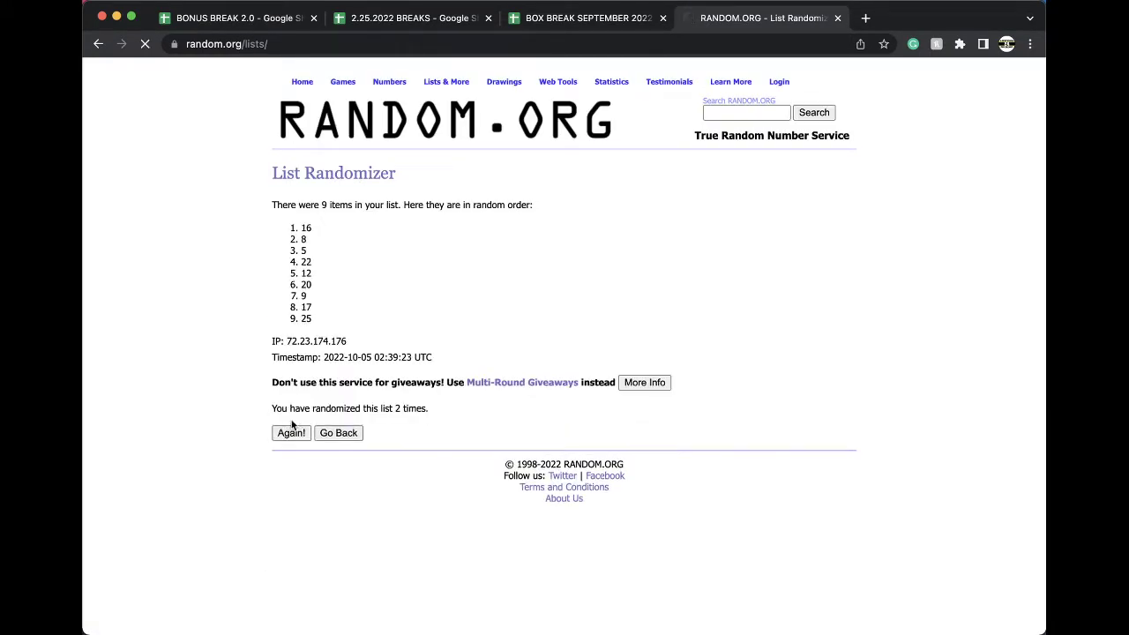
{"action": "left_click", "coordinate": [290, 432]}
{"action": "left_click", "coordinate": [292, 434]}
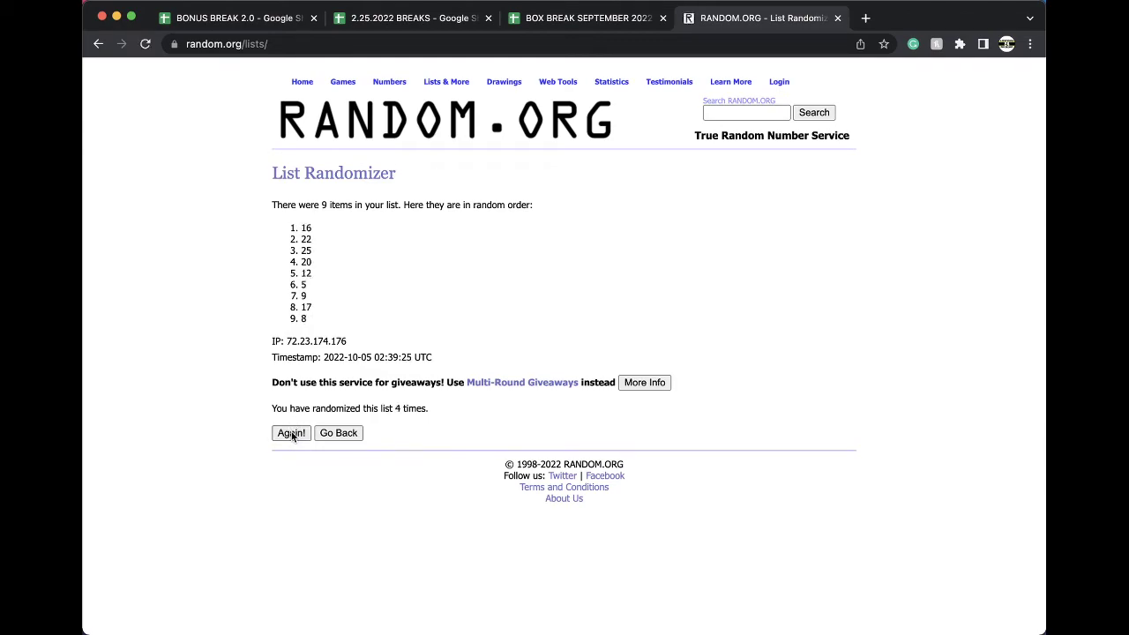
{"action": "left_click", "coordinate": [292, 434]}
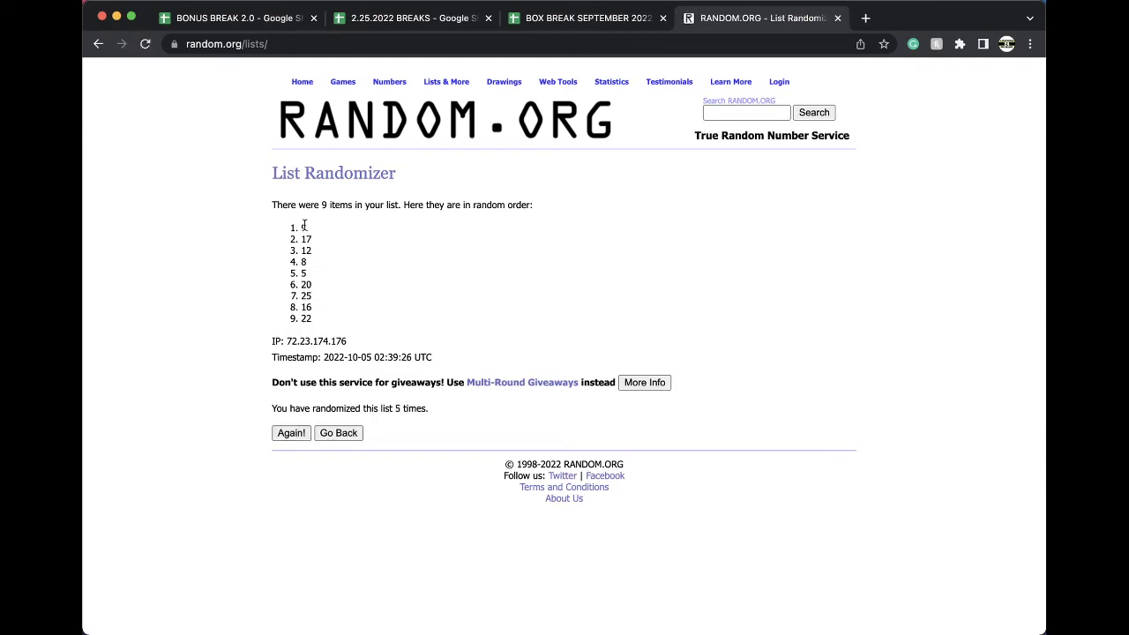
Step: Back in the spreadsheet, fill cell E3 (spot 9) blue
{"action": "left_click", "coordinate": [585, 18]}
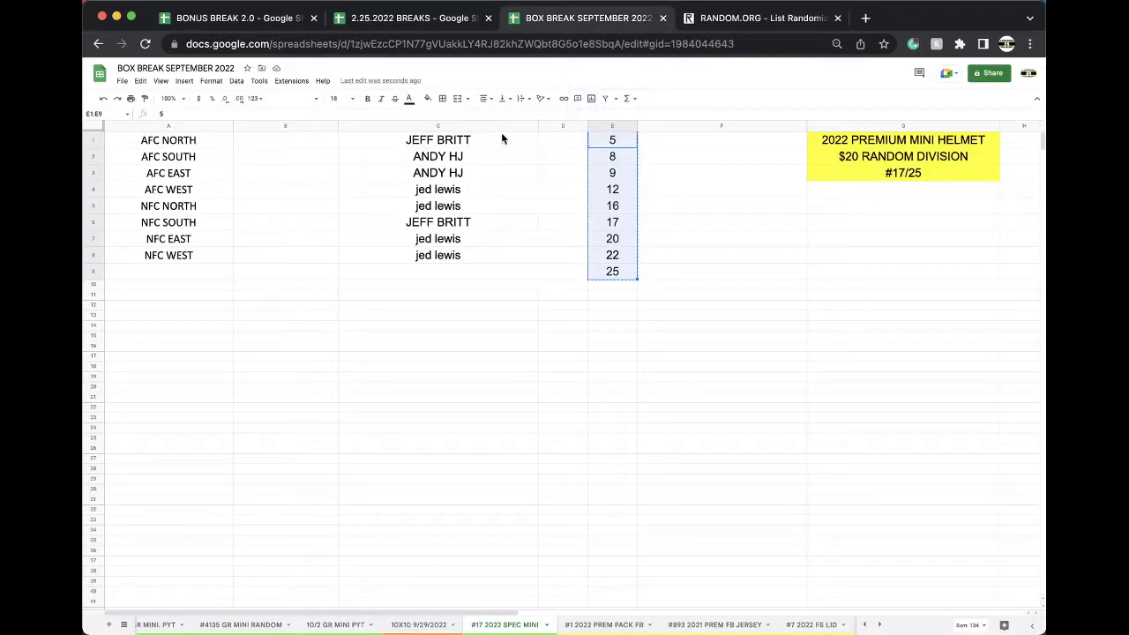
{"action": "left_click", "coordinate": [591, 169]}
{"action": "left_click", "coordinate": [427, 98]}
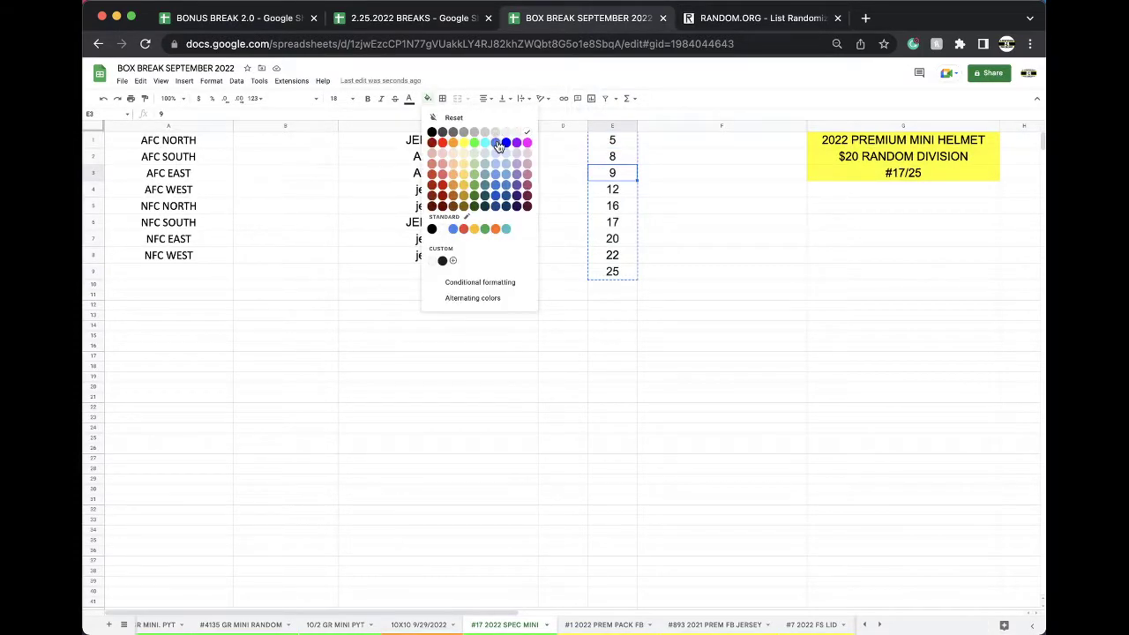
{"action": "left_click", "coordinate": [498, 143]}
Step: Duplicate the #17 2022 SPEC MINI sheet and name the copy #18 2022 SPEC MINI
{"action": "right_click", "coordinate": [503, 624]}
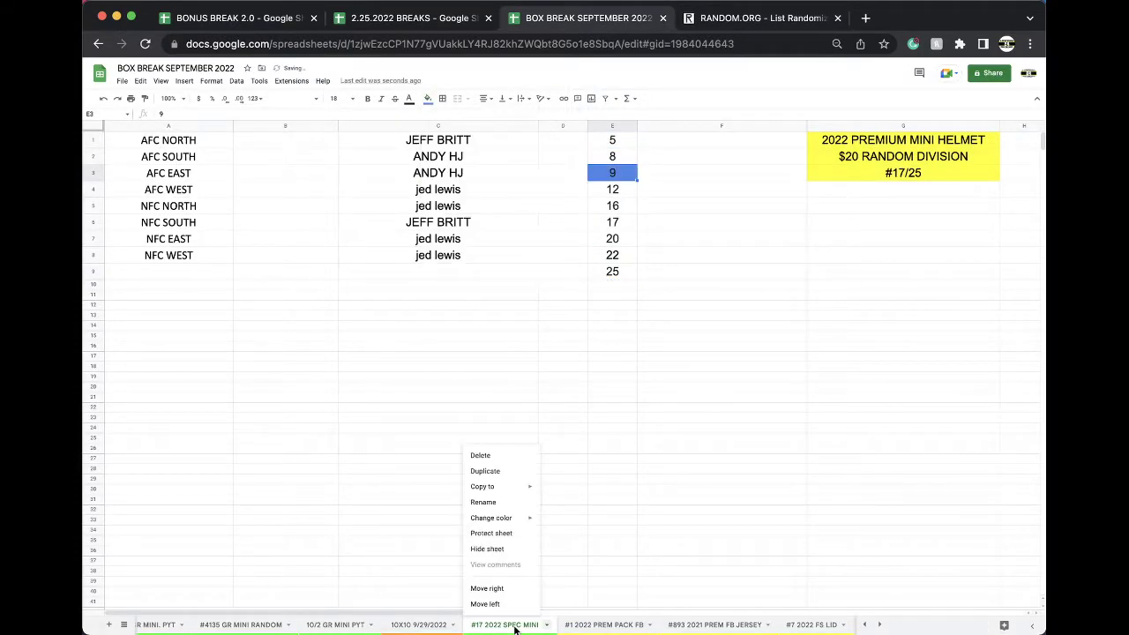
{"action": "left_click", "coordinate": [485, 471]}
{"action": "double_click", "coordinate": [607, 624]}
{"action": "left_click", "coordinate": [606, 626]}
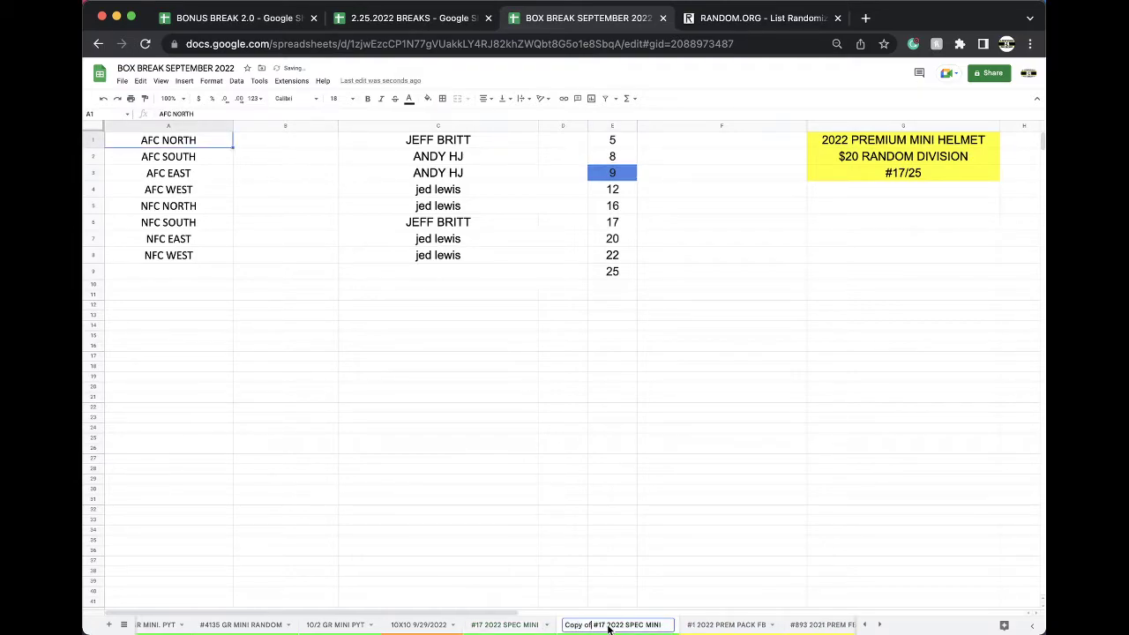
{"action": "key", "text": "BackSpace"}
{"action": "key", "text": "BackSpace"}
{"action": "key", "text": "BackSpace"}
{"action": "key", "text": "Right"}
{"action": "key", "text": "Right"}
{"action": "key", "text": "Right"}
{"action": "key", "text": "BackSpace"}
{"action": "type", "text": "8"}
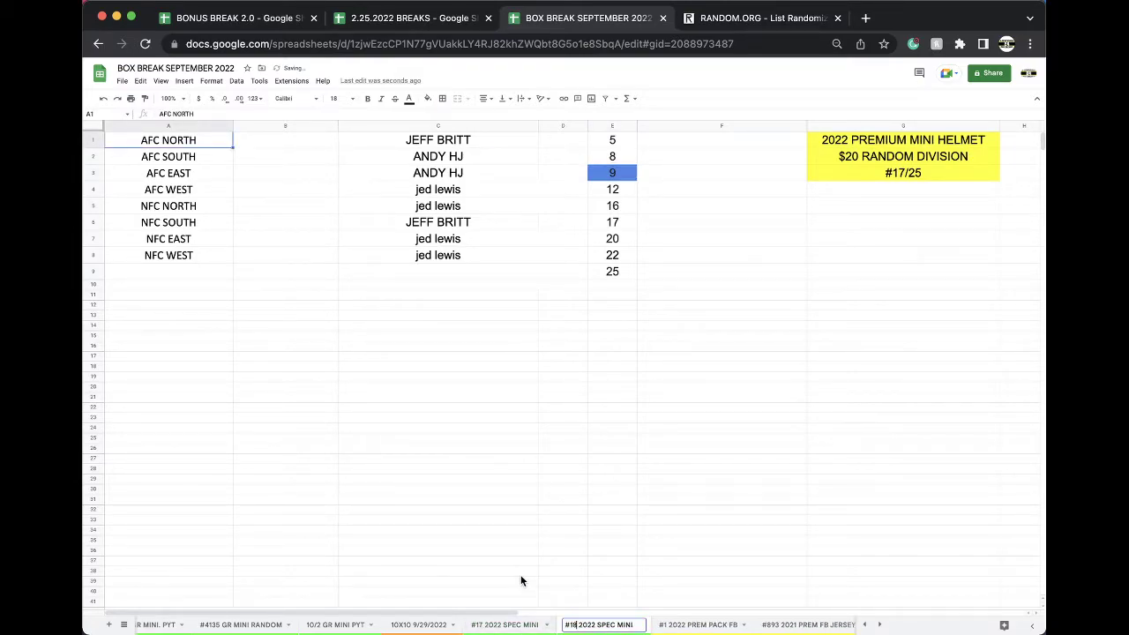
{"action": "left_click", "coordinate": [520, 572]}
Step: Clear the buyer names from column C on the #18 sheet
{"action": "right_click", "coordinate": [599, 624]}
{"action": "mouse_move", "coordinate": [586, 517]}
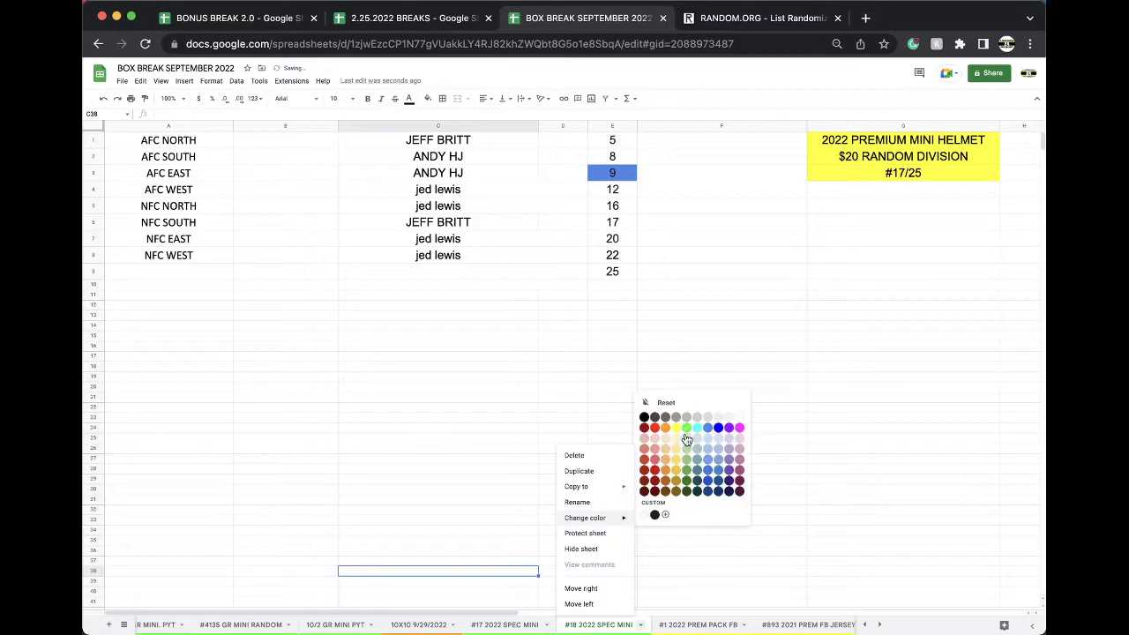
{"action": "left_click", "coordinate": [470, 129]}
{"action": "left_click", "coordinate": [468, 126]}
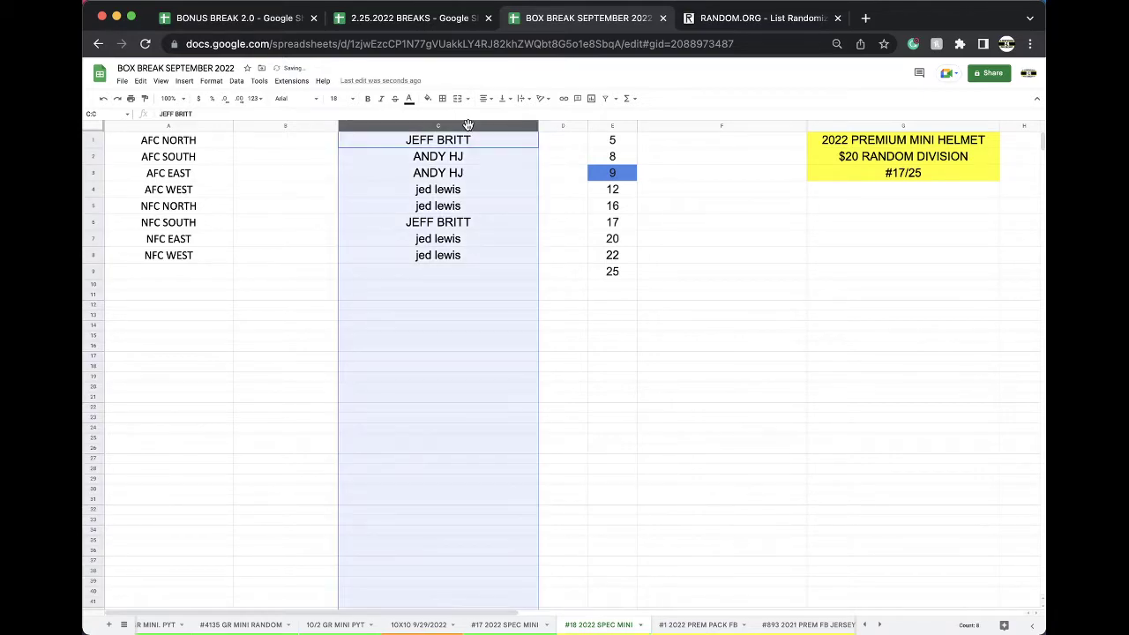
{"action": "key", "text": "Delete"}
Step: Shift spot numbers 12–25 up to start at E3, dropping spot 9
{"action": "left_click_drag", "start_coordinate": [615, 192], "coordinate": [611, 271]}
{"action": "key", "text": "ctrl+c"}
{"action": "key", "text": "Delete"}
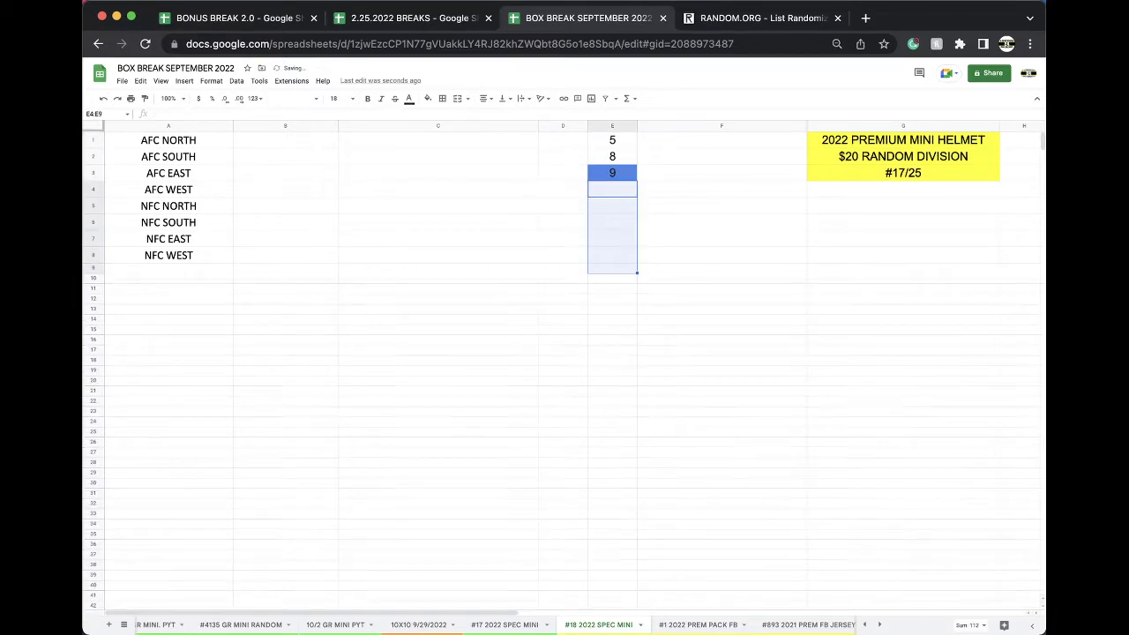
{"action": "left_click", "coordinate": [615, 173]}
{"action": "key", "text": "ctrl+v"}
Step: Change the #17/25 label to #18/25
{"action": "left_click", "coordinate": [903, 173]}
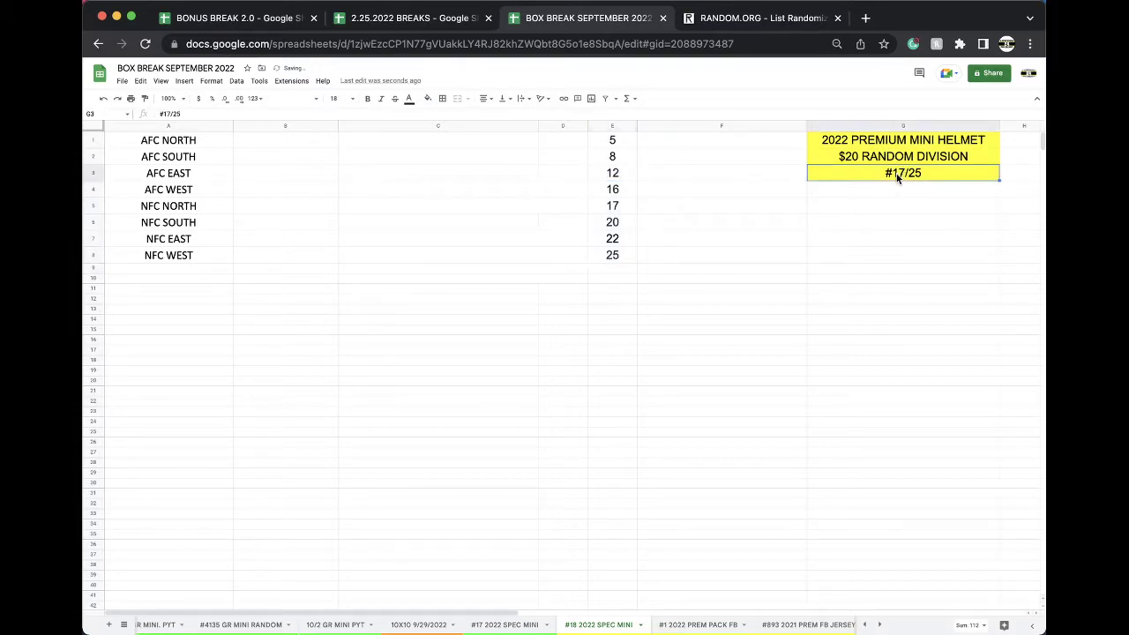
{"action": "key", "text": "Return"}
{"action": "left_click", "coordinate": [902, 173]}
{"action": "key", "text": "BackSpace"}
{"action": "type", "text": "8"}
{"action": "left_click", "coordinate": [800, 464]}
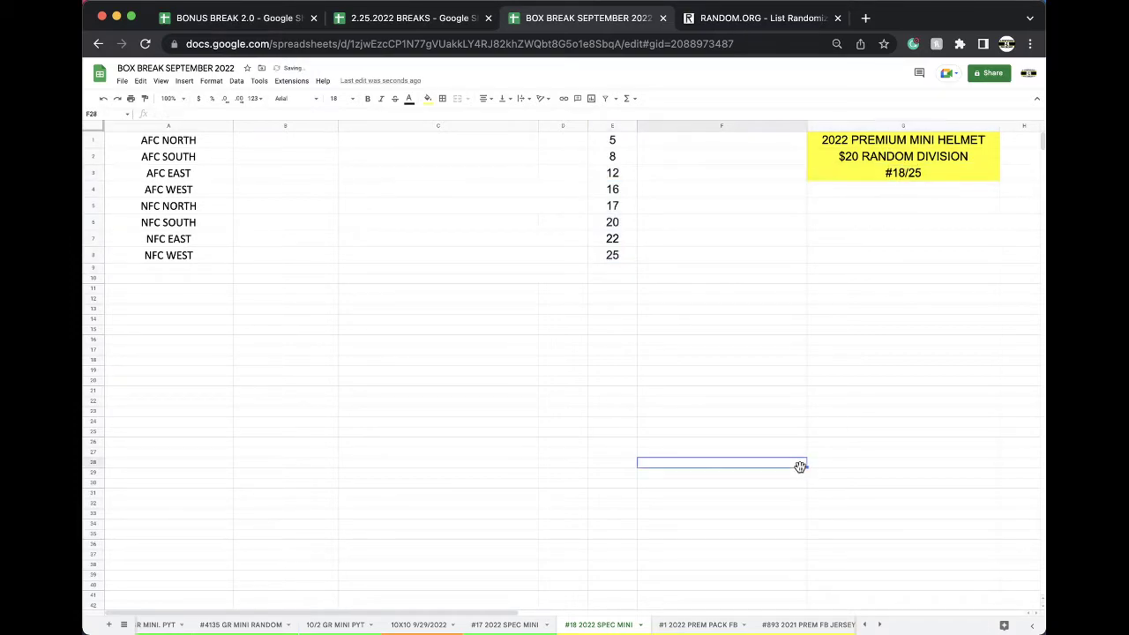
Step: Move the #18 2022 SPEC MINI tab after #1 2022 PREM PACK FB
{"action": "left_click", "coordinate": [534, 624]}
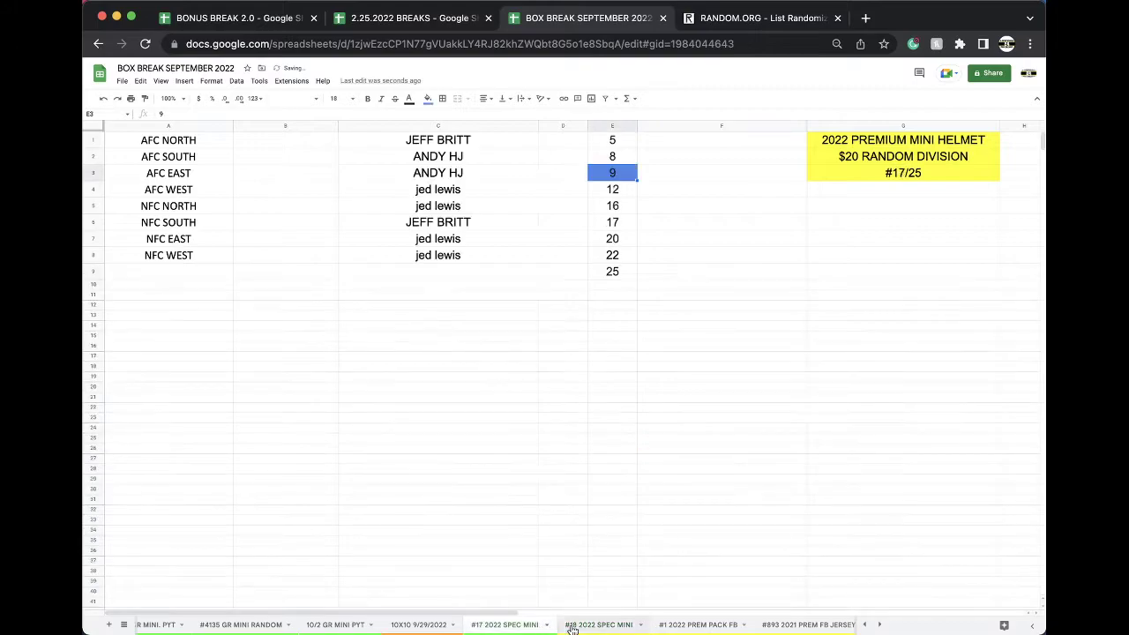
{"action": "left_click", "coordinate": [584, 626]}
{"action": "left_click_drag", "start_coordinate": [584, 626], "coordinate": [706, 622]}
Step: Switch to the #17 2022 SPEC MINI sheet showing names and spot numbers
{"action": "left_click", "coordinate": [512, 622]}
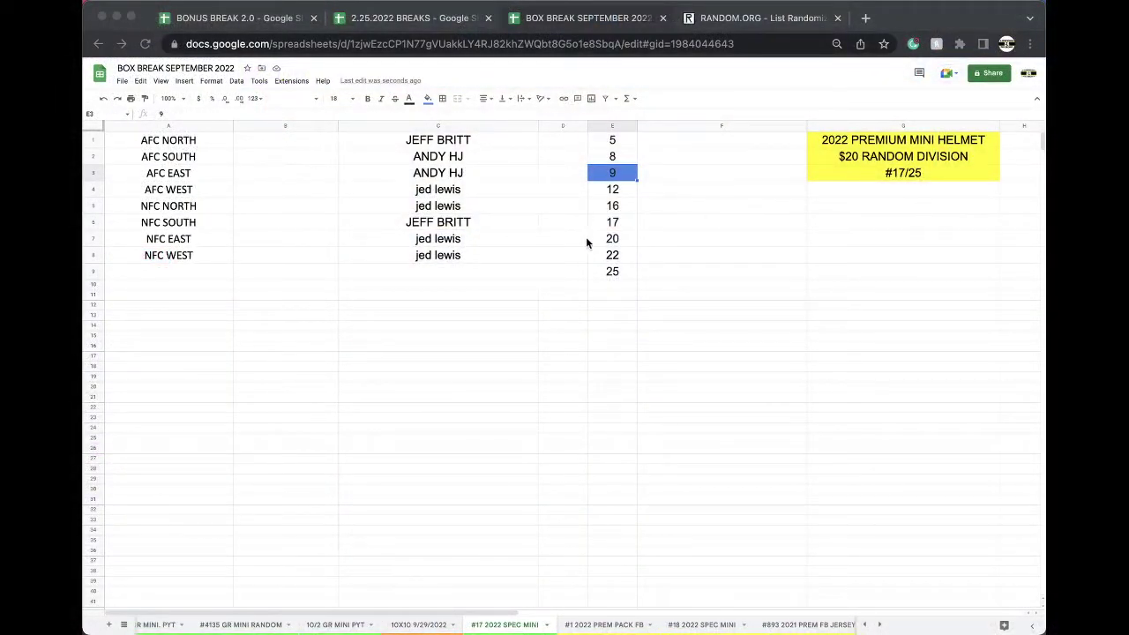
Step: Copy the eight names in C1:C8 into a fresh List Randomizer form
{"action": "left_click", "coordinate": [566, 231]}
{"action": "mouse_move", "coordinate": [452, 142]}
{"action": "left_mouse_down"}
{"action": "mouse_move", "coordinate": [455, 171]}
{"action": "mouse_move", "coordinate": [429, 255]}
{"action": "left_mouse_up"}
{"action": "key", "text": "super+c"}
{"action": "left_click", "coordinate": [701, 22]}
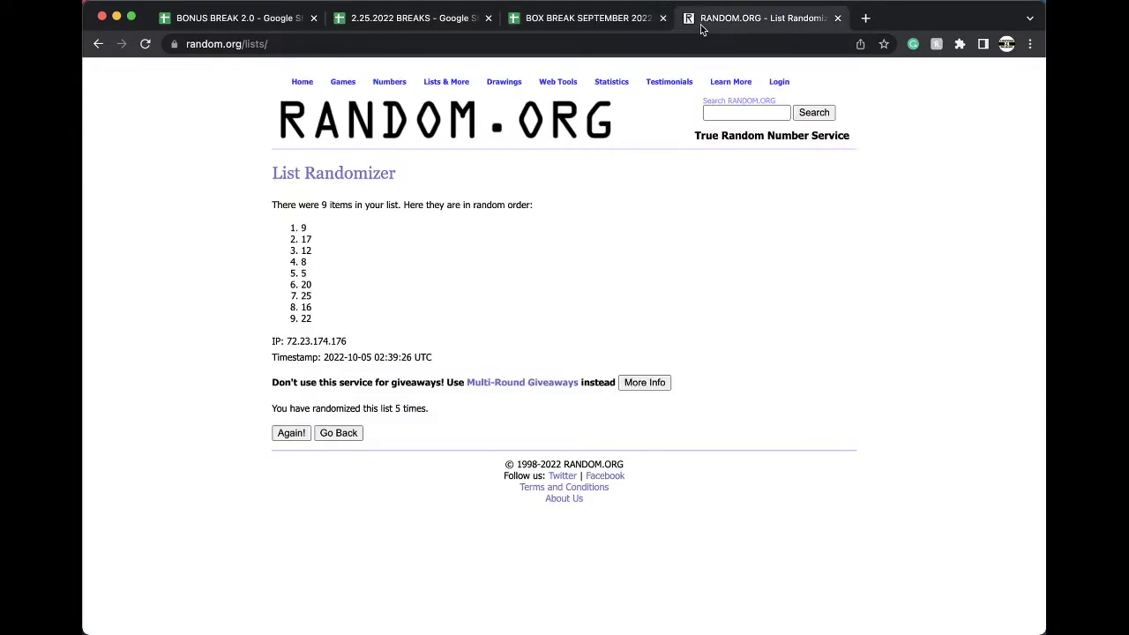
{"action": "left_click", "coordinate": [659, 39]}
{"action": "key", "text": "Return"}
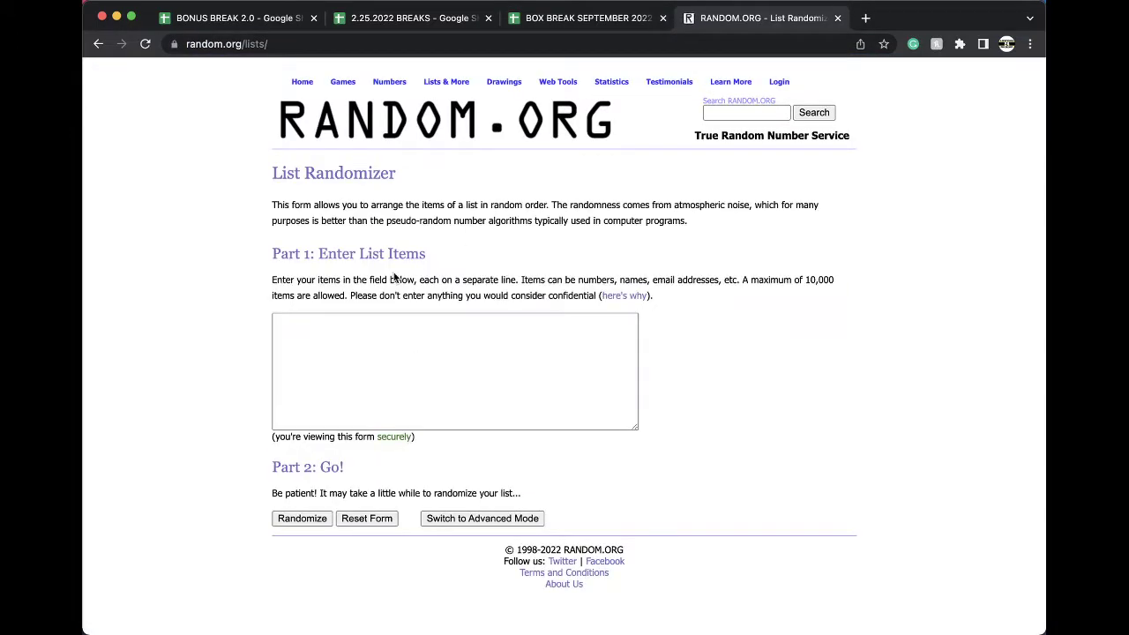
{"action": "left_click", "coordinate": [338, 343]}
{"action": "key", "text": "super+v"}
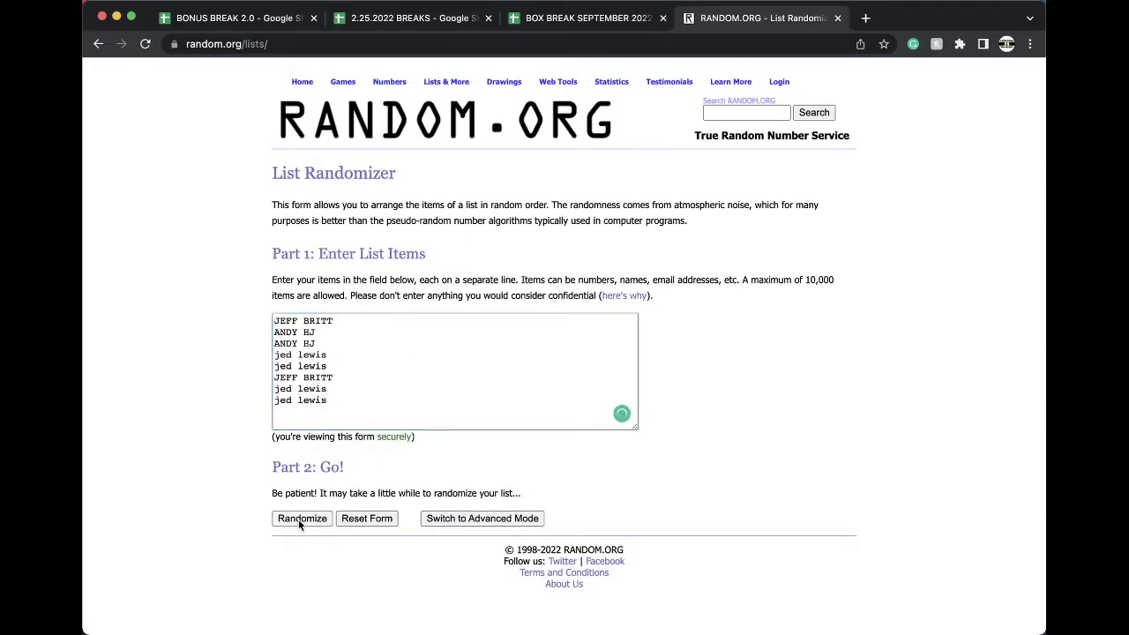
Step: Randomize the names five times and select the final shuffled list
{"action": "left_click", "coordinate": [303, 518]}
{"action": "left_click", "coordinate": [291, 397]}
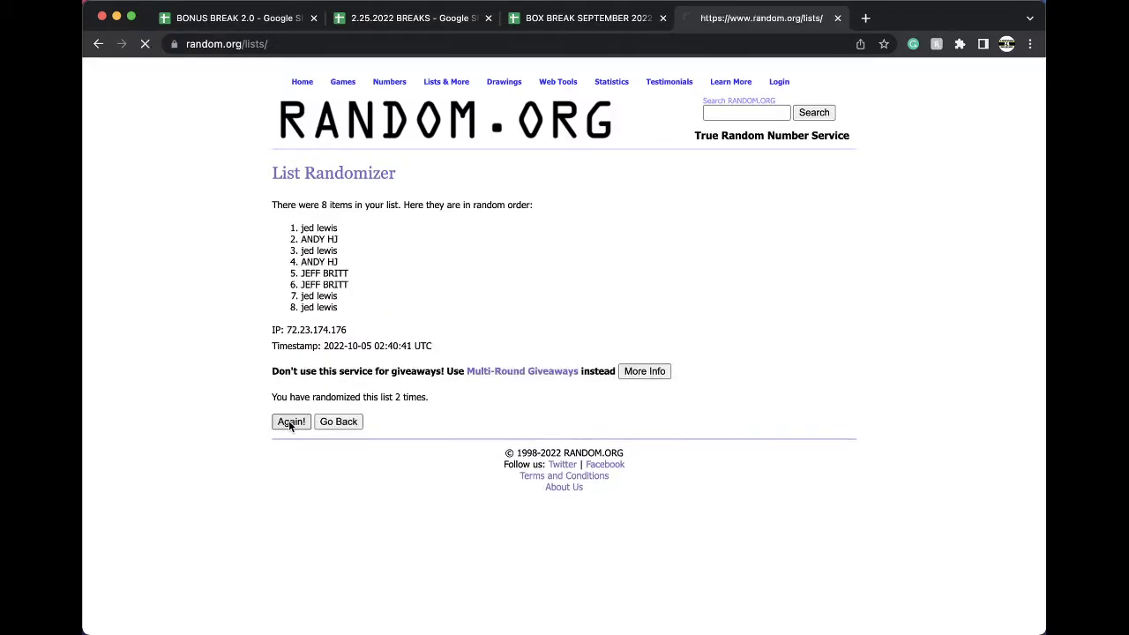
{"action": "left_click", "coordinate": [290, 423]}
{"action": "left_click", "coordinate": [290, 422]}
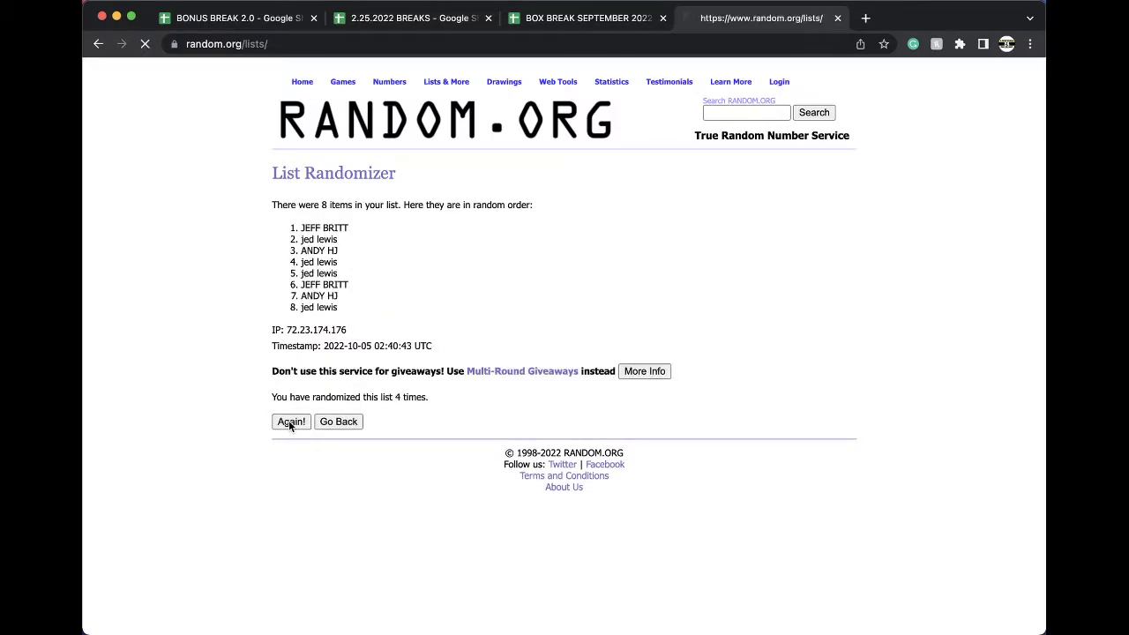
{"action": "left_click", "coordinate": [290, 423]}
{"action": "left_click_drag", "start_coordinate": [305, 226], "coordinate": [367, 315]}
{"action": "left_click", "coordinate": [584, 20]}
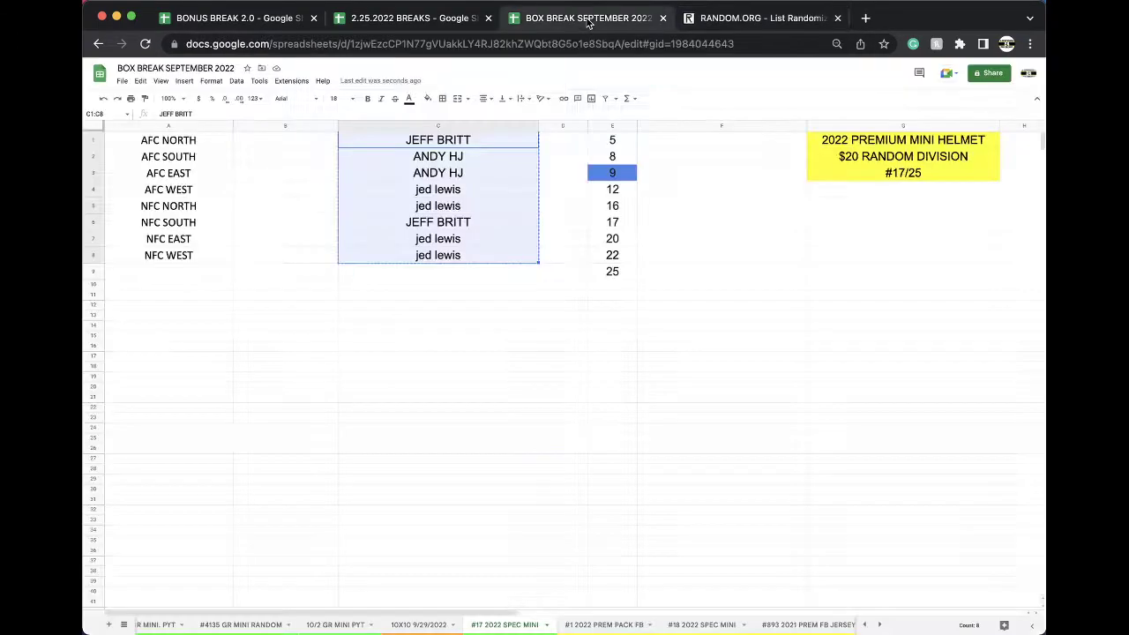
{"action": "left_click", "coordinate": [303, 143]}
{"action": "key", "text": "super+v"}
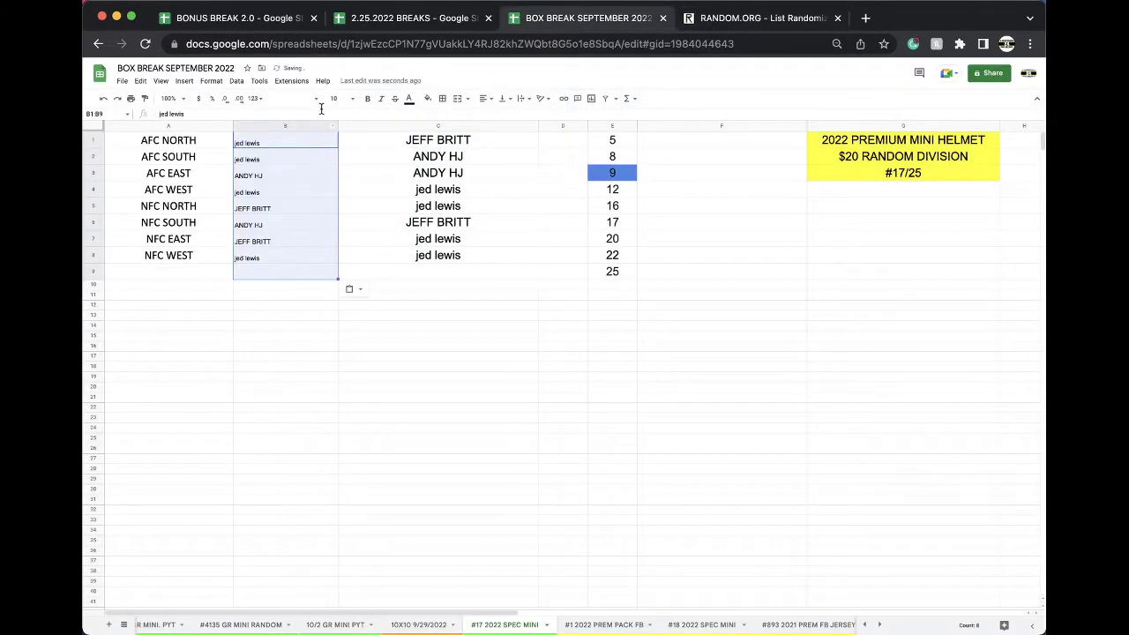
{"action": "left_click", "coordinate": [339, 98]}
{"action": "left_click", "coordinate": [336, 240]}
{"action": "left_click", "coordinate": [278, 140]}
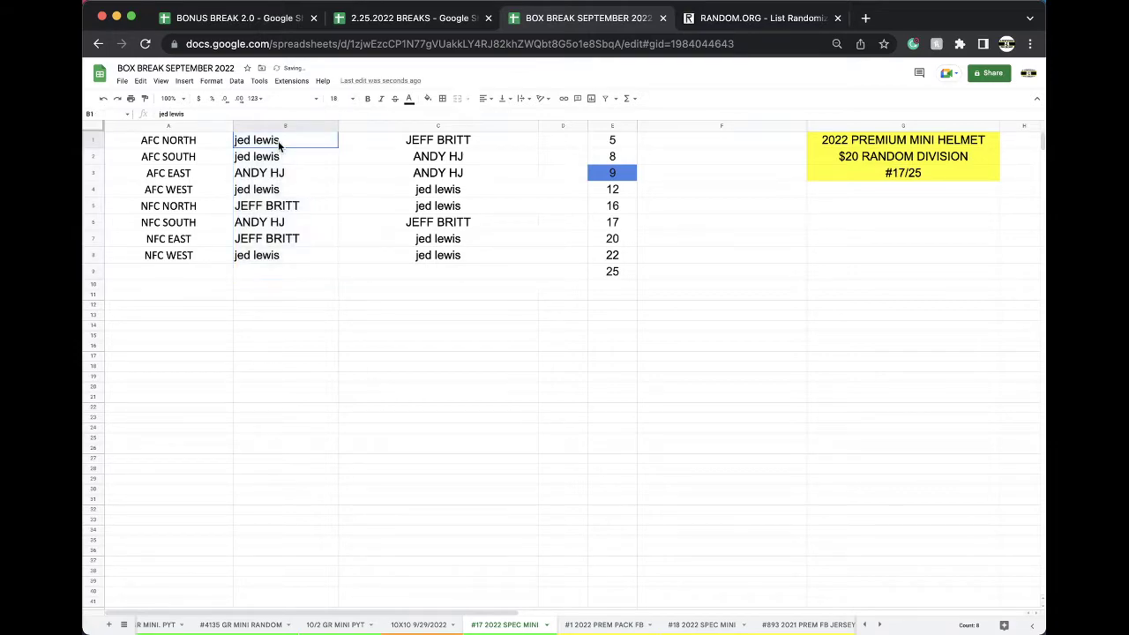
{"action": "key", "text": "Down"}
{"action": "key", "text": "Down"}
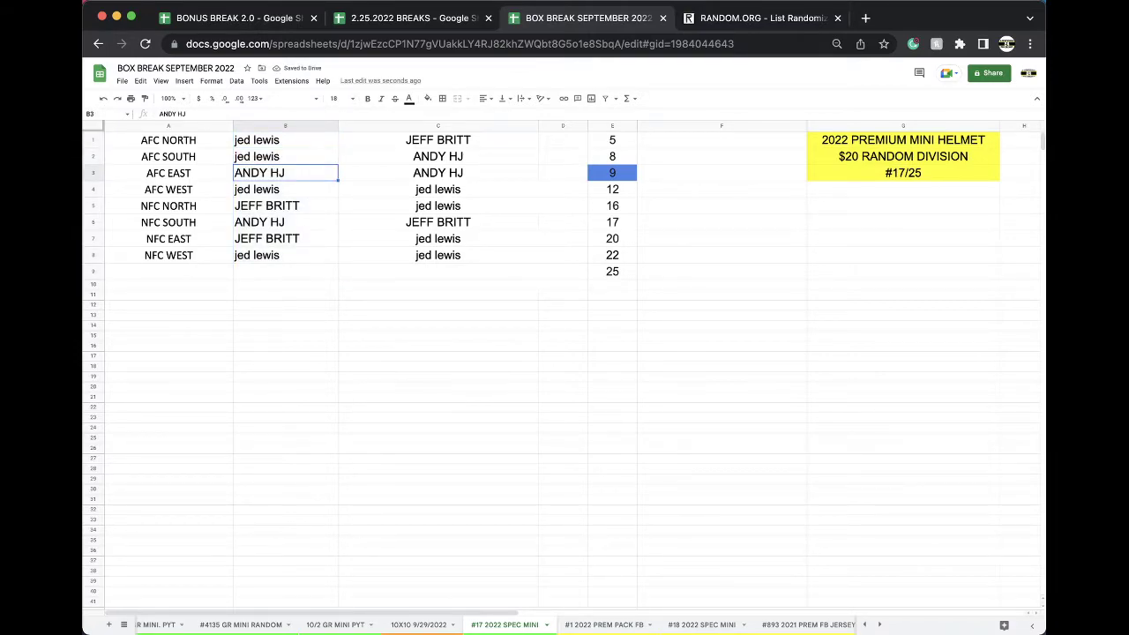
{"action": "key", "text": "Down"}
{"action": "key", "text": "Down"}
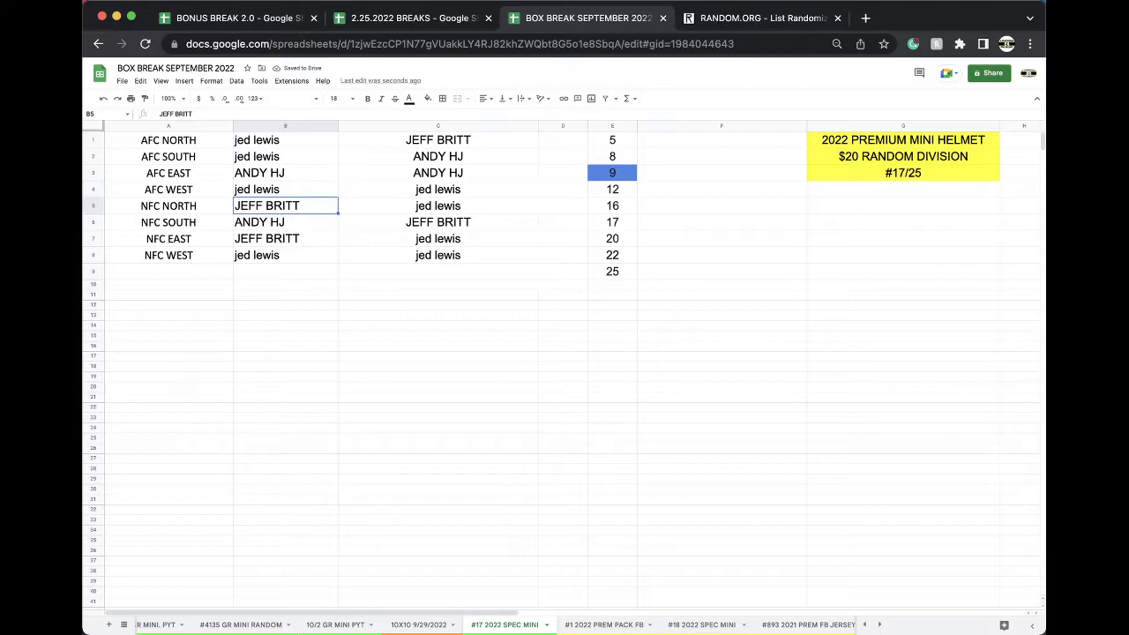
{"action": "key", "text": "Down"}
{"action": "key", "text": "Down"}
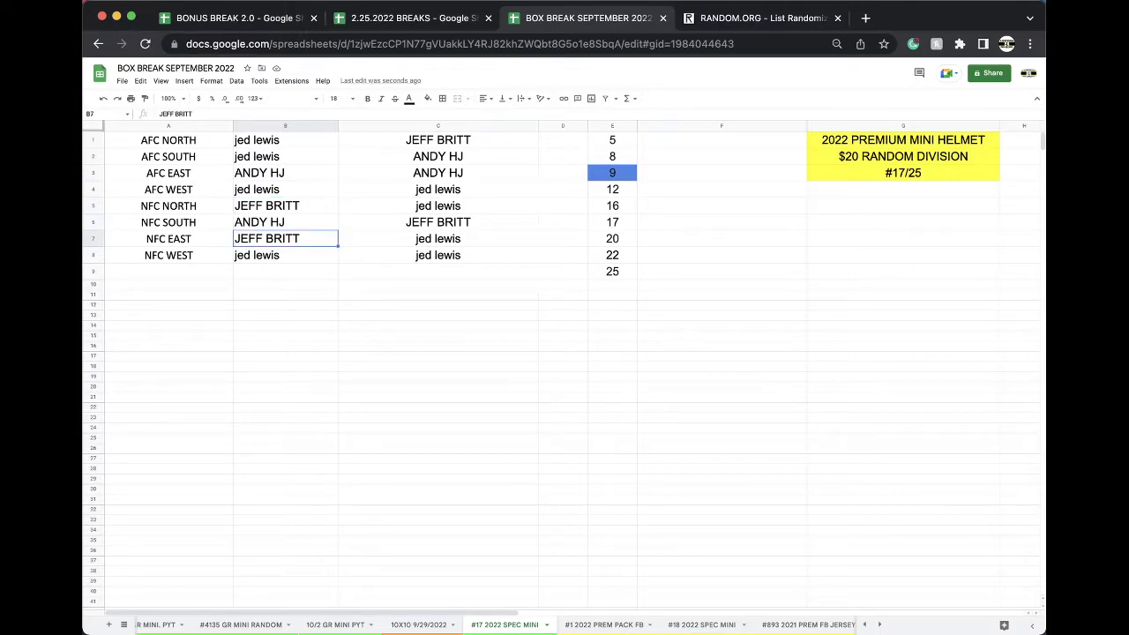
{"action": "key", "text": "Down"}
{"action": "key", "text": "Down"}
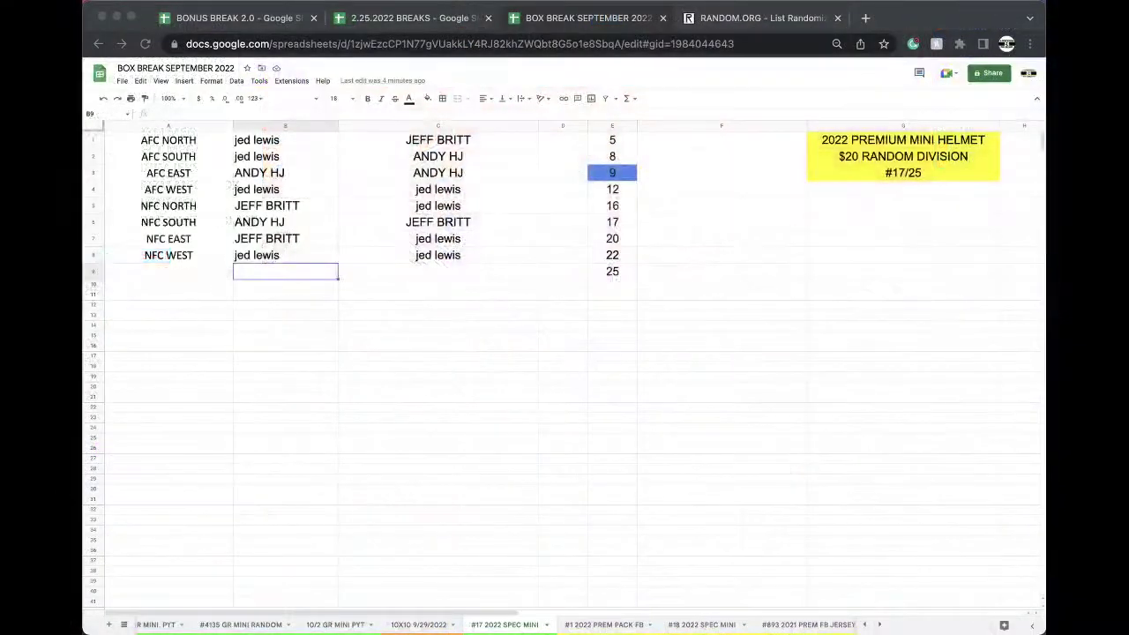
Step: Fill the AFC West owner's cell B4 blue to mark the hit
{"action": "left_click", "coordinate": [291, 186]}
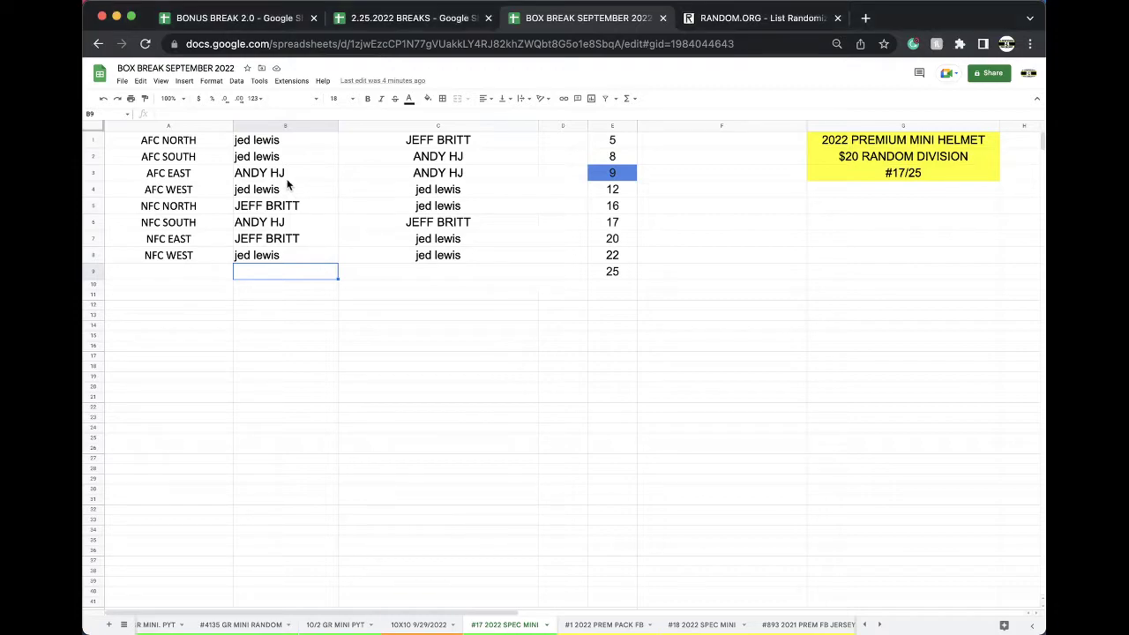
{"action": "left_click", "coordinate": [276, 189]}
{"action": "left_click", "coordinate": [430, 99]}
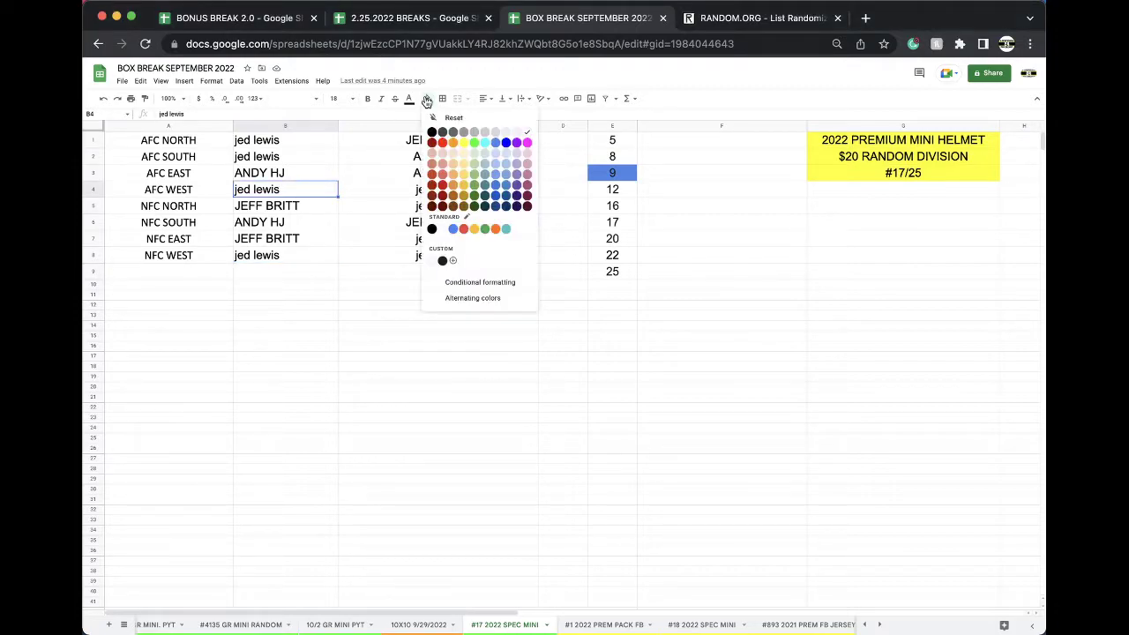
{"action": "left_click", "coordinate": [495, 144]}
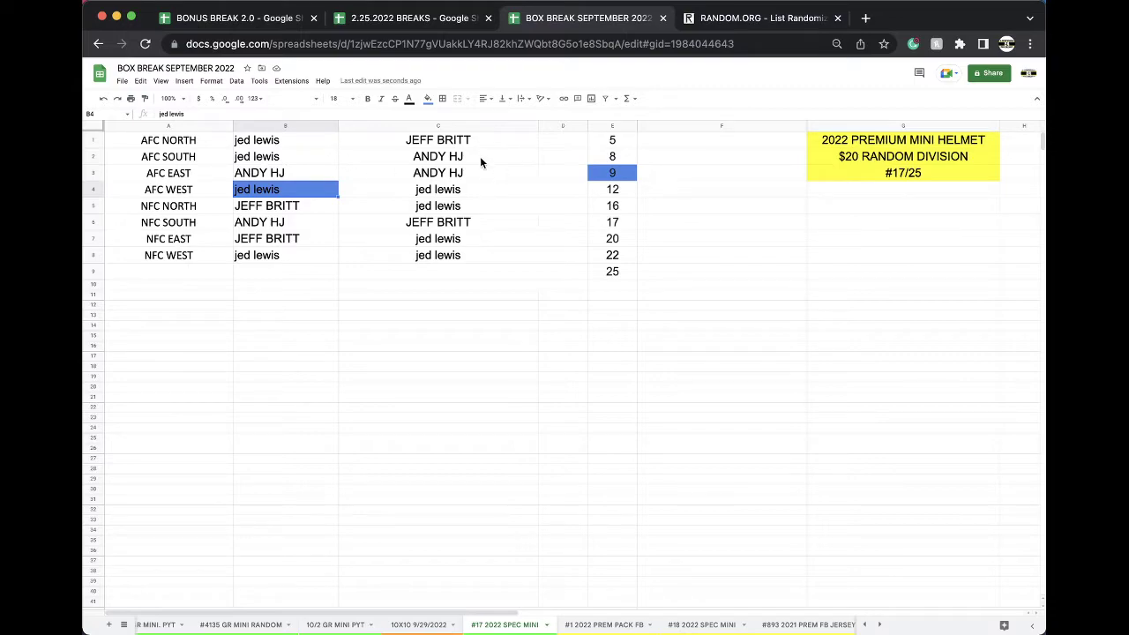
Step: Copy the eight names in C1:C8 and switch to the randomizer
{"action": "left_click_drag", "start_coordinate": [456, 145], "coordinate": [449, 255]}
{"action": "key", "text": "ctrl+c"}
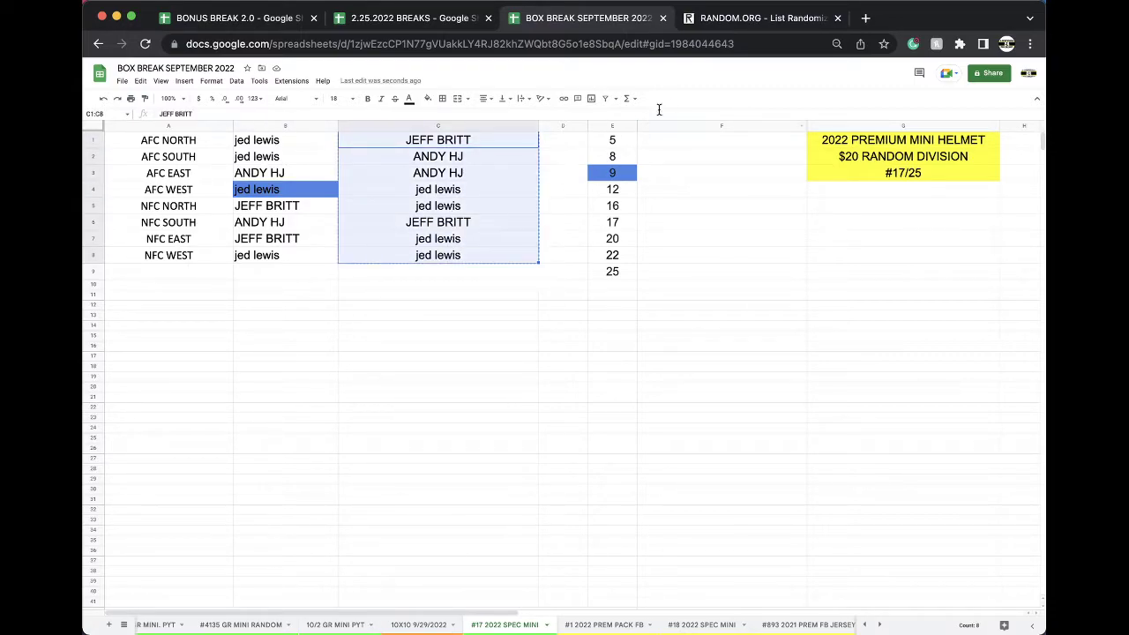
{"action": "left_click", "coordinate": [708, 22]}
Step: Paste the names into an empty list form and shuffle them several times
{"action": "left_click", "coordinate": [680, 43]}
{"action": "key", "text": "Return"}
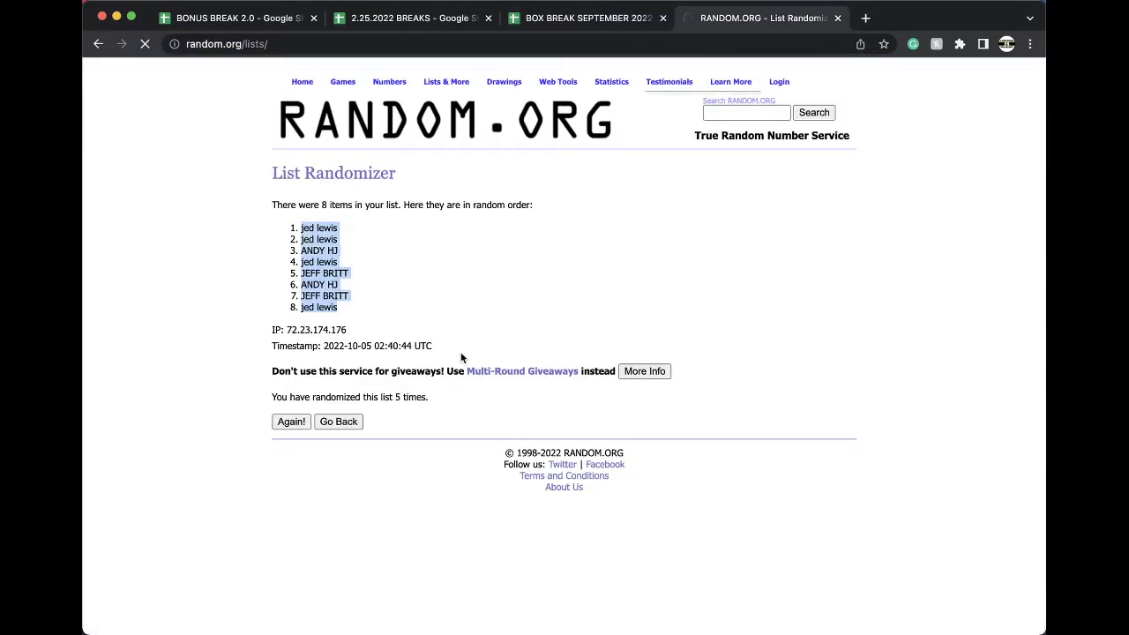
{"action": "key", "text": "ctrl+v"}
{"action": "left_click", "coordinate": [304, 520]}
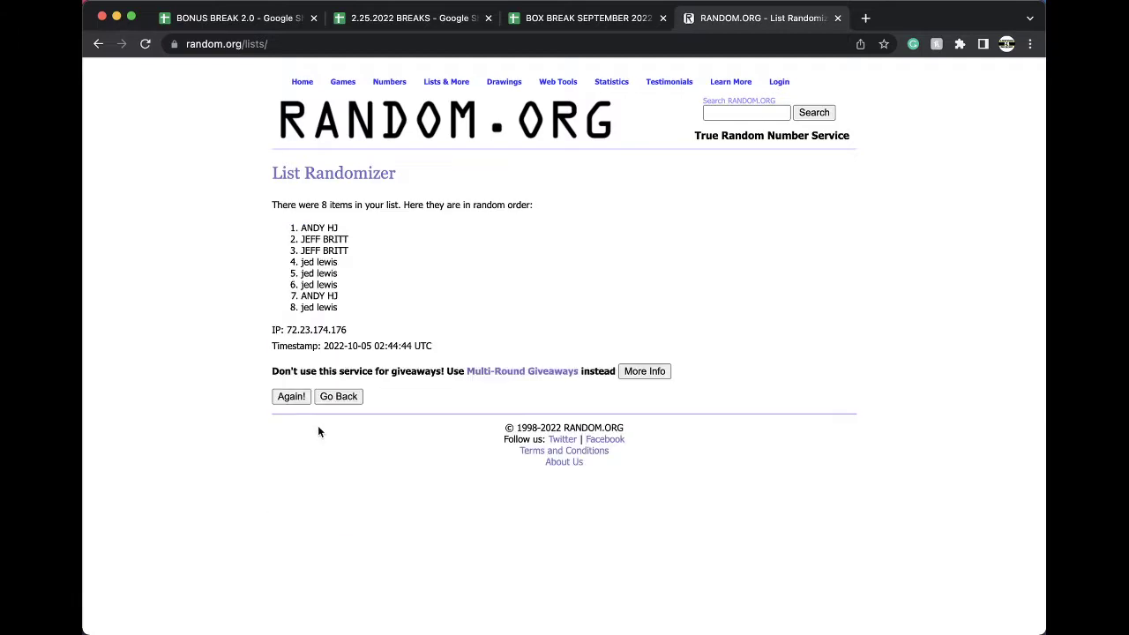
{"action": "left_click", "coordinate": [297, 422]}
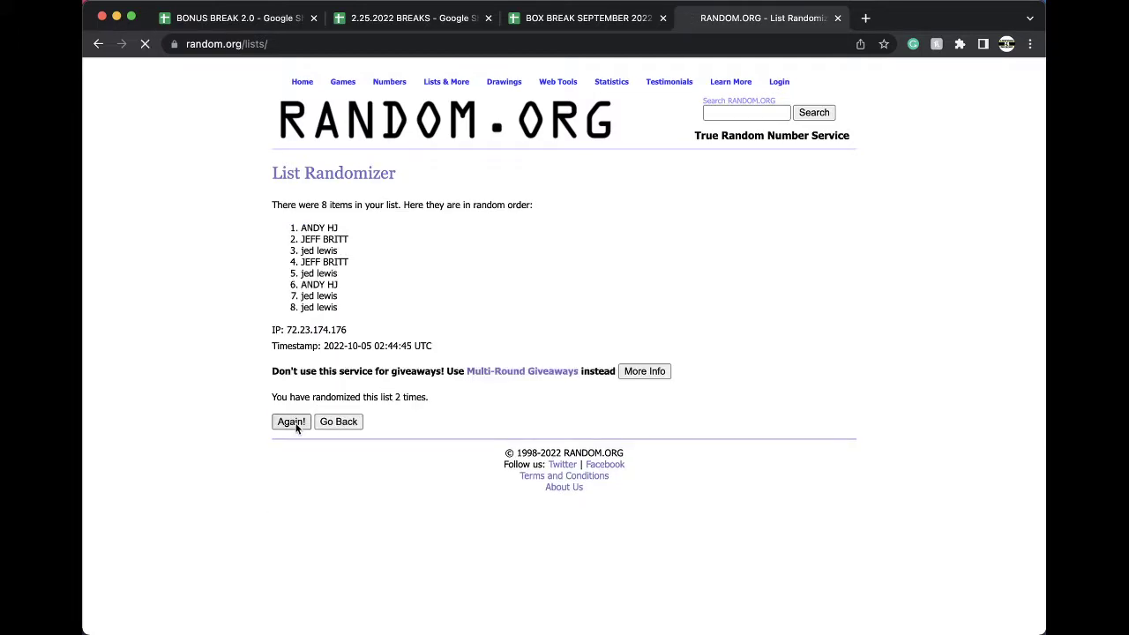
{"action": "left_click", "coordinate": [297, 422]}
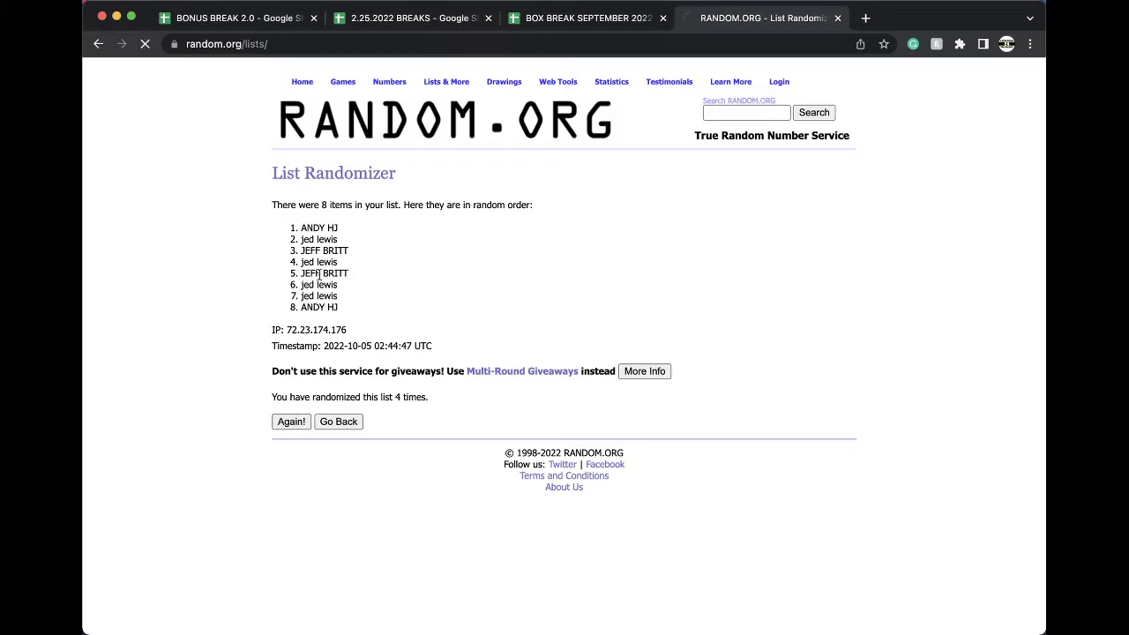
Step: Select the name that landed first in the shuffled results
{"action": "triple_click", "coordinate": [315, 238]}
{"action": "triple_click", "coordinate": [315, 227]}
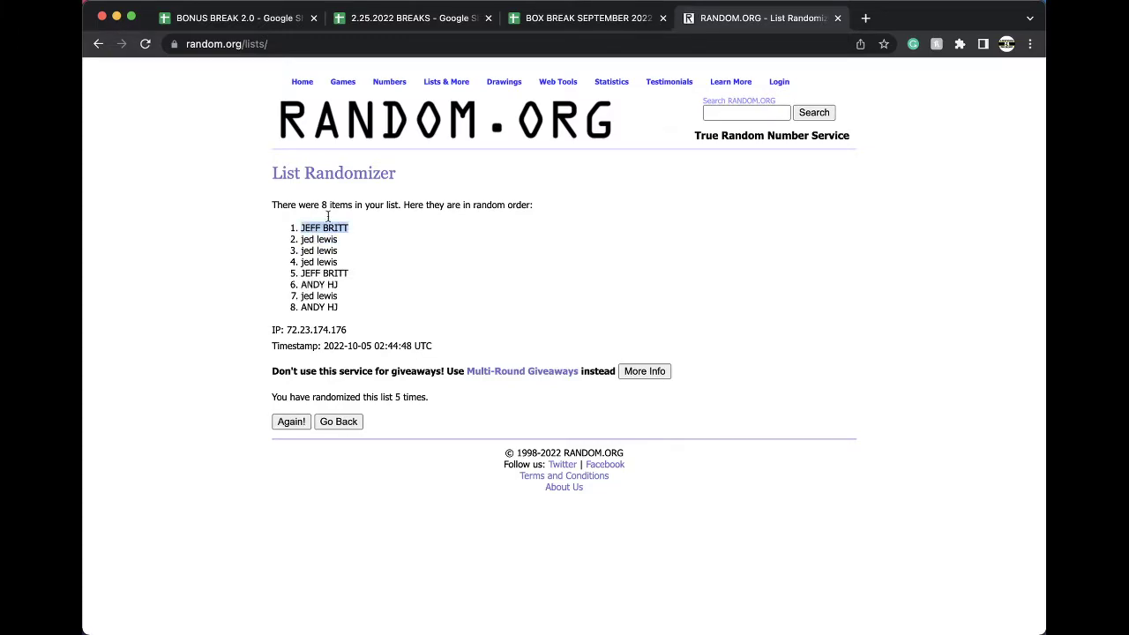
{"action": "left_click", "coordinate": [581, 18]}
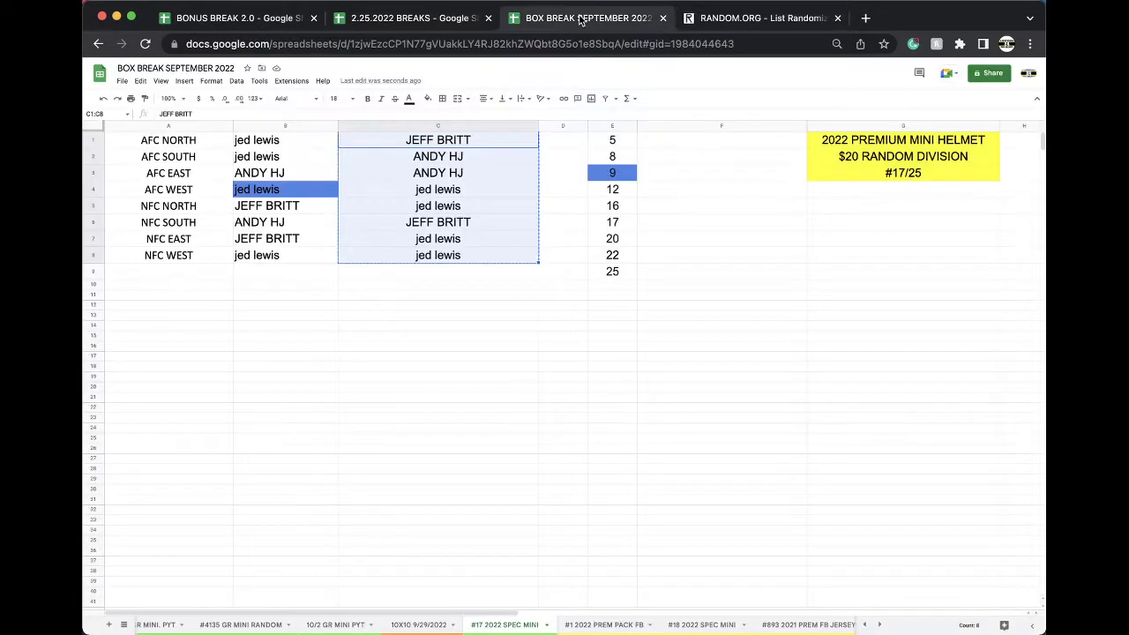
Step: Open the #318 BONUS FOOTBALL sheet in the BONUS BREAK 2.0 workbook
{"action": "left_click", "coordinate": [242, 16]}
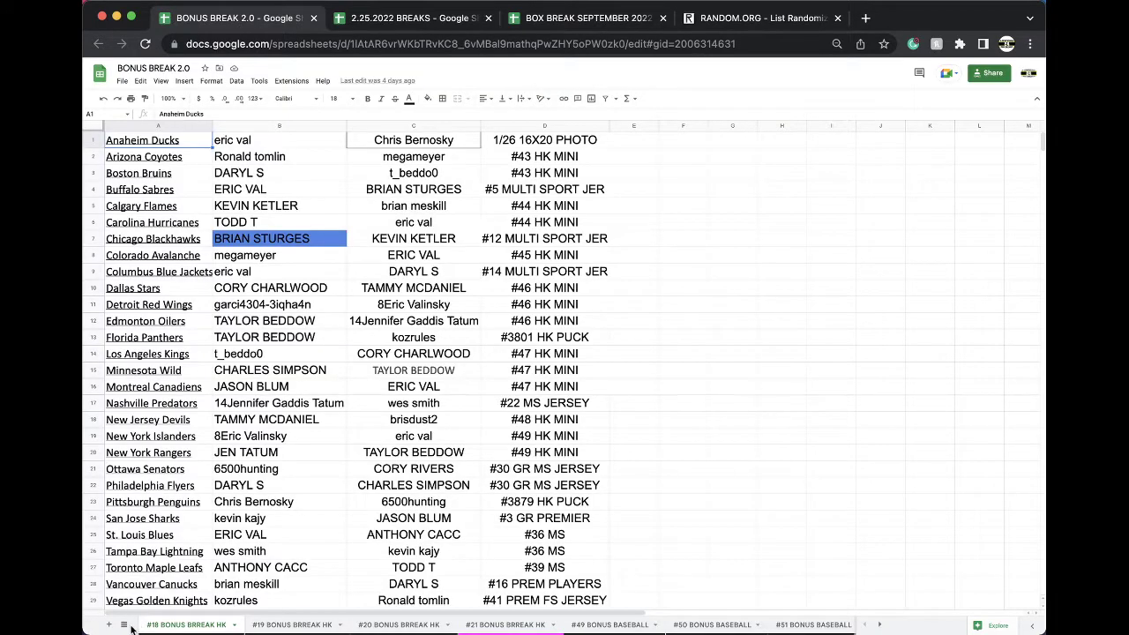
{"action": "left_click", "coordinate": [123, 625]}
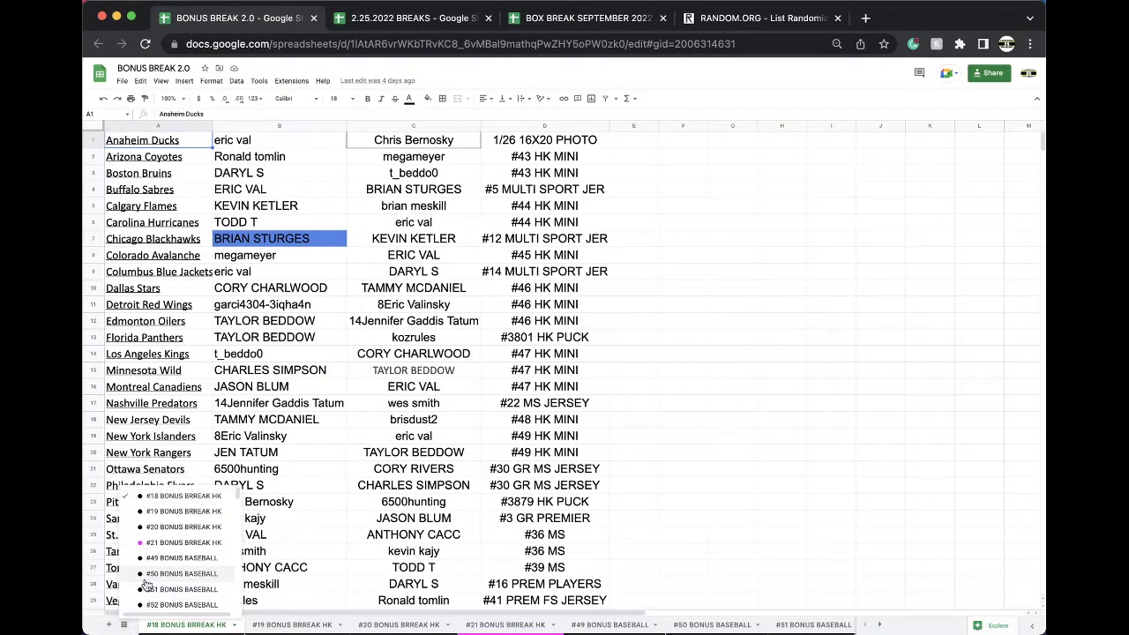
{"action": "left_click", "coordinate": [177, 600]}
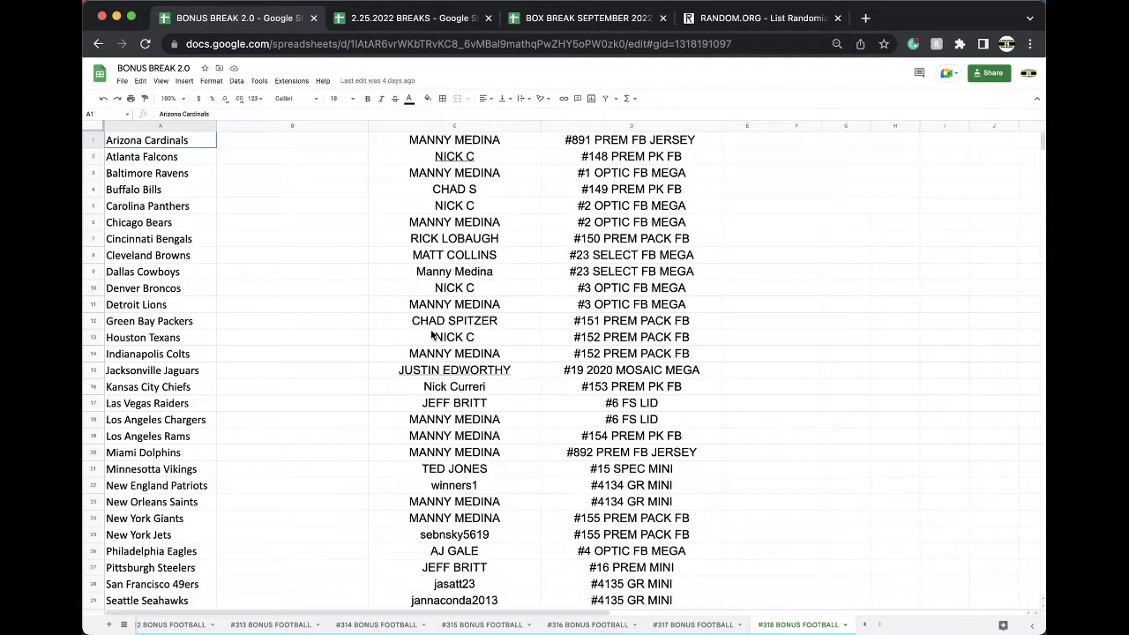
{"action": "scroll", "coordinate": [433, 336], "scroll_direction": "down", "scroll_amount": 5}
Step: Paste the winner beside Tampa Bay Buccaneers and start the #17 prize entry next to it
{"action": "left_click", "coordinate": [454, 239]}
{"action": "key", "text": "ctrl+v"}
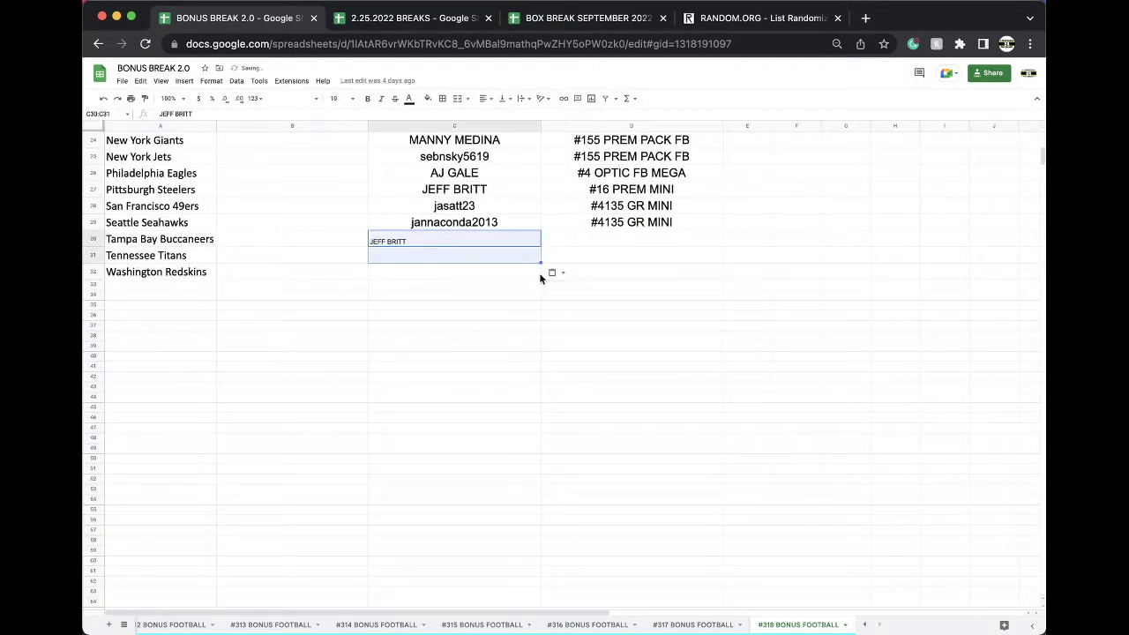
{"action": "left_click", "coordinate": [574, 242]}
{"action": "type", "text": "#17 PREM"}
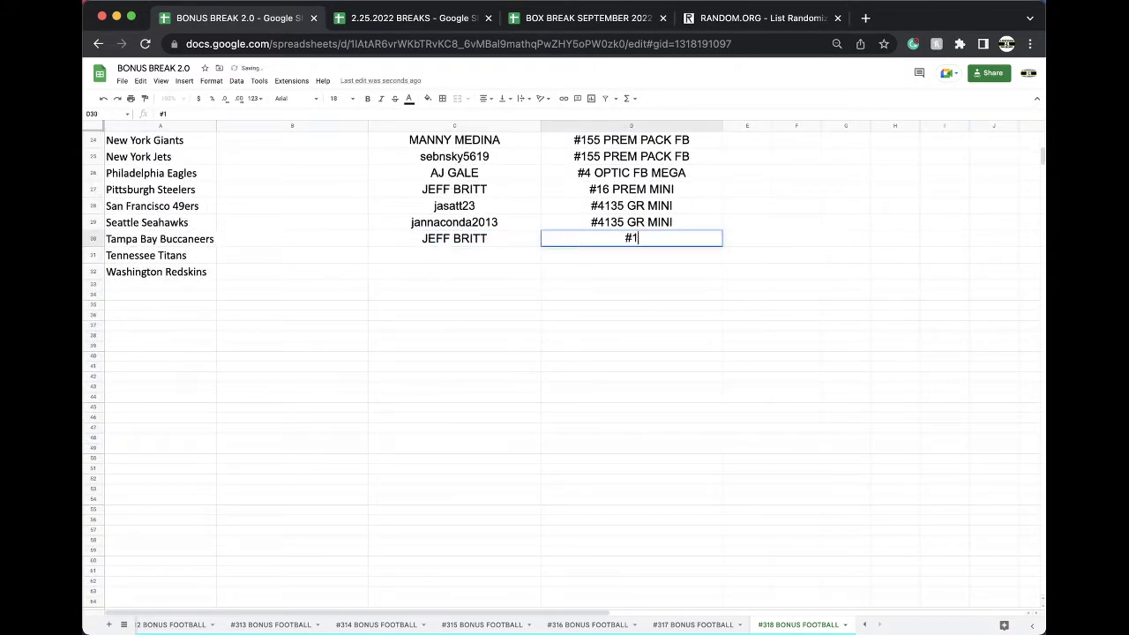
{"action": "key", "text": "BackSpace"}
{"action": "key", "text": "BackSpace"}
{"action": "key", "text": "BackSpace"}
Step: Finish the prize entry as '#17 PREM MINI' and return to BOX BREAK SEPTEMBER 2022
{"action": "type", "text": "PREM MINI"}
{"action": "left_click", "coordinate": [565, 14]}
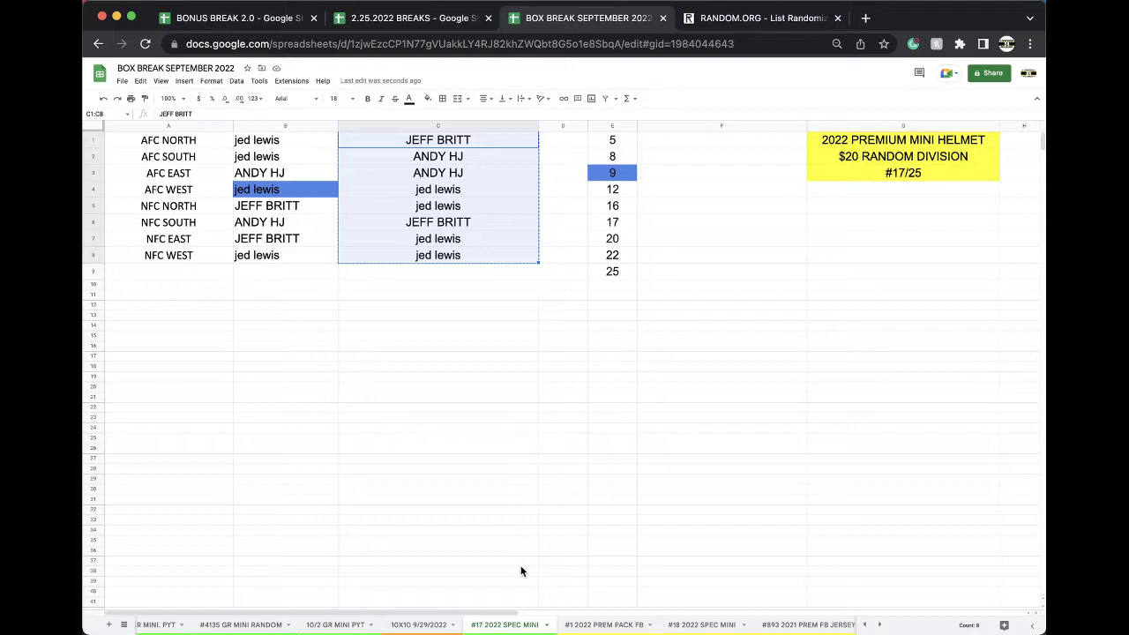
{"action": "left_click", "coordinate": [522, 421]}
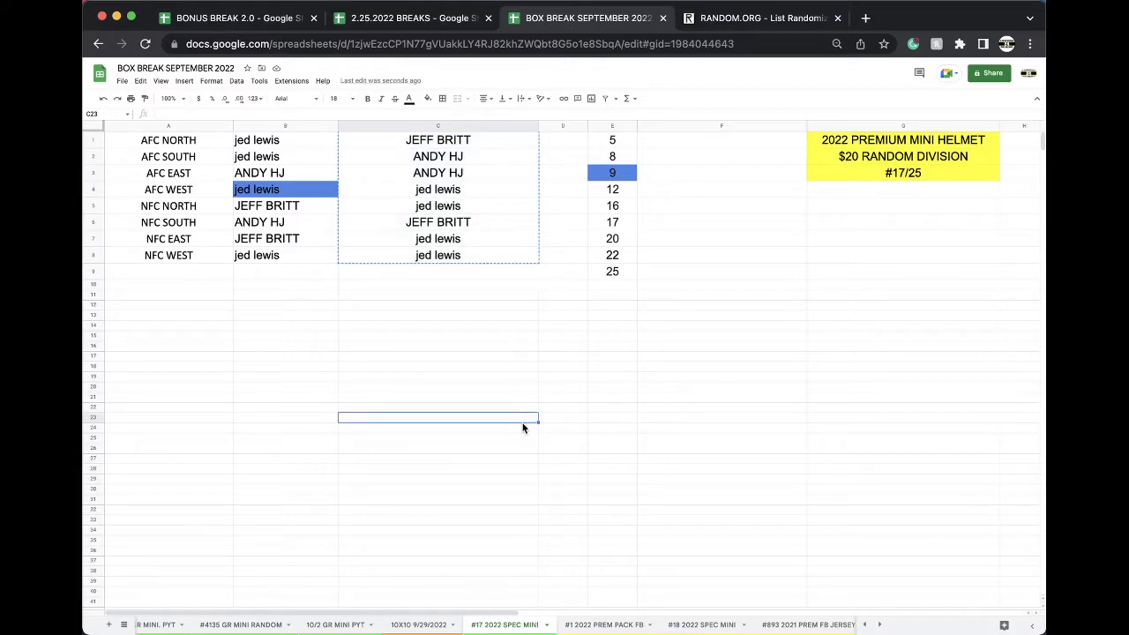
Step: On #1 2022 PREM PACK FB, enter a buyer's username in the AFC South cell
{"action": "left_click", "coordinate": [589, 626]}
{"action": "left_click", "coordinate": [442, 161]}
{"action": "type", "text": "LUC"}
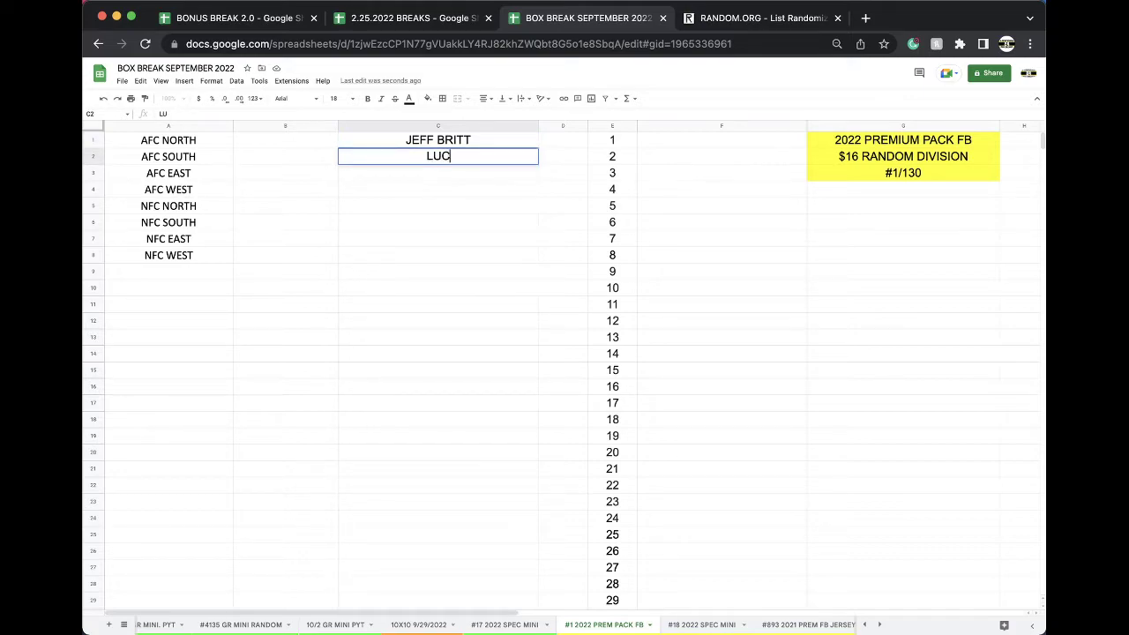
{"action": "type", "text": "KY_1207"}
{"action": "key", "text": "BackSpace"}
{"action": "type", "text": "8"}
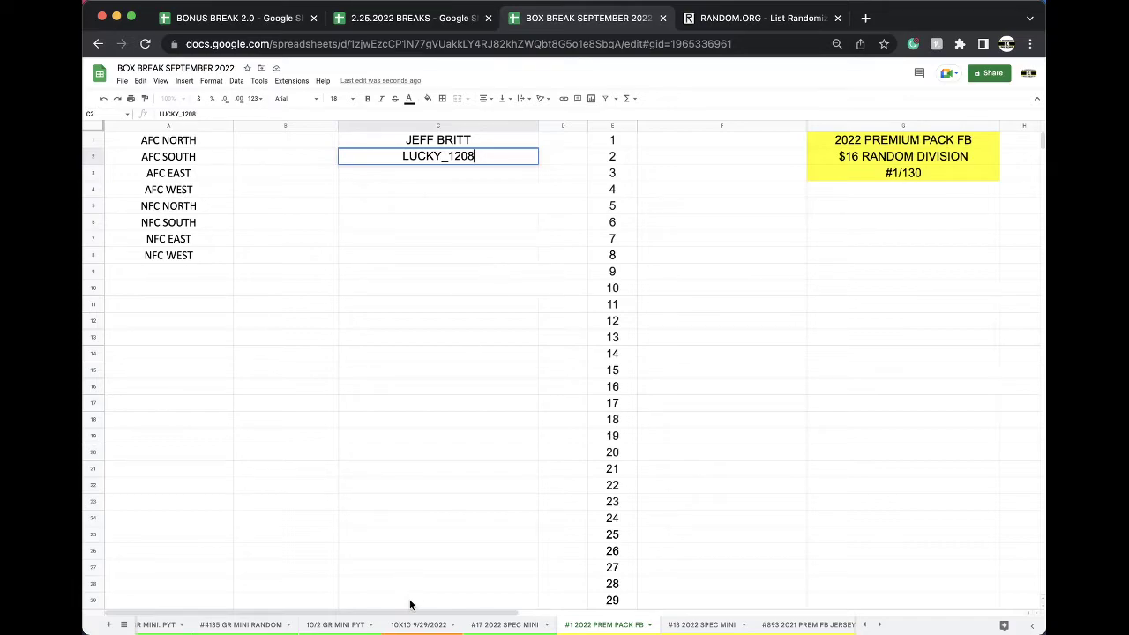
{"action": "left_click", "coordinate": [484, 359]}
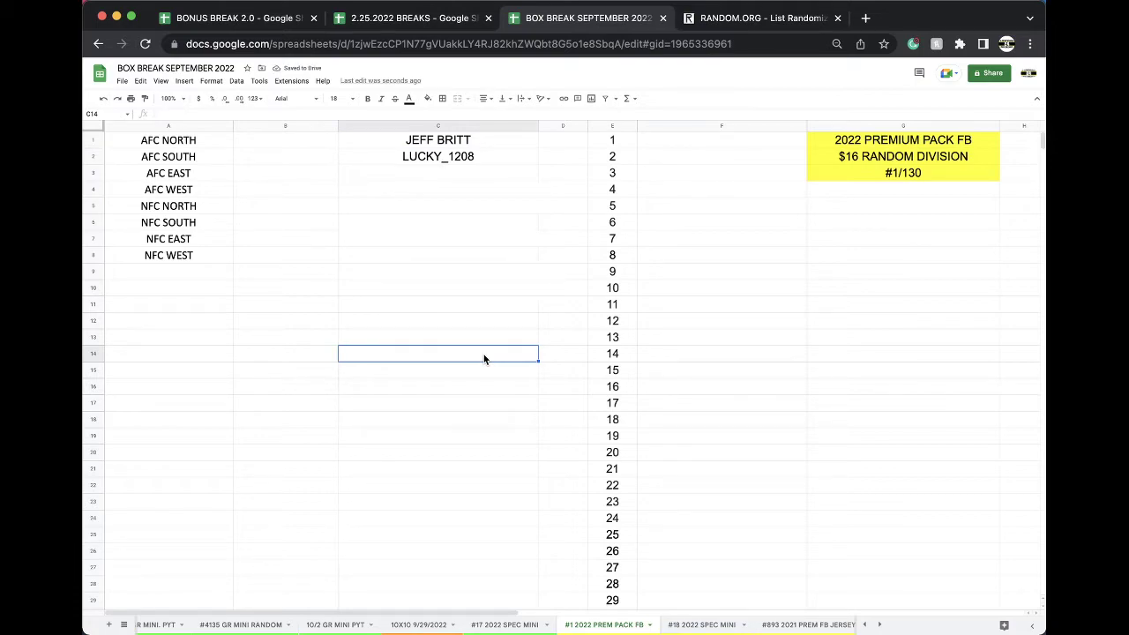
Step: Copy that buyer into the AFC East and AFC West cells, then type another buyer's name into AFC South
{"action": "left_click", "coordinate": [444, 156]}
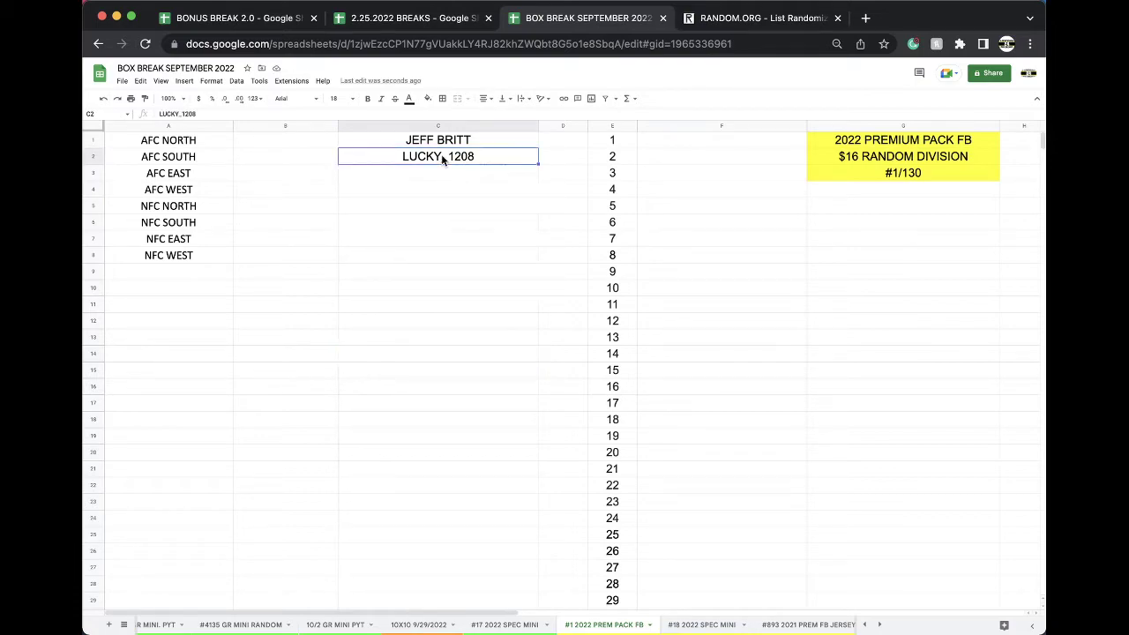
{"action": "key", "text": "ctrl+c"}
{"action": "left_click", "coordinate": [434, 175]}
{"action": "key", "text": "ctrl+v"}
{"action": "left_click", "coordinate": [430, 192]}
{"action": "key", "text": "ctrl+v"}
{"action": "left_click", "coordinate": [429, 156]}
{"action": "type", "text": "JED LEWIS"}
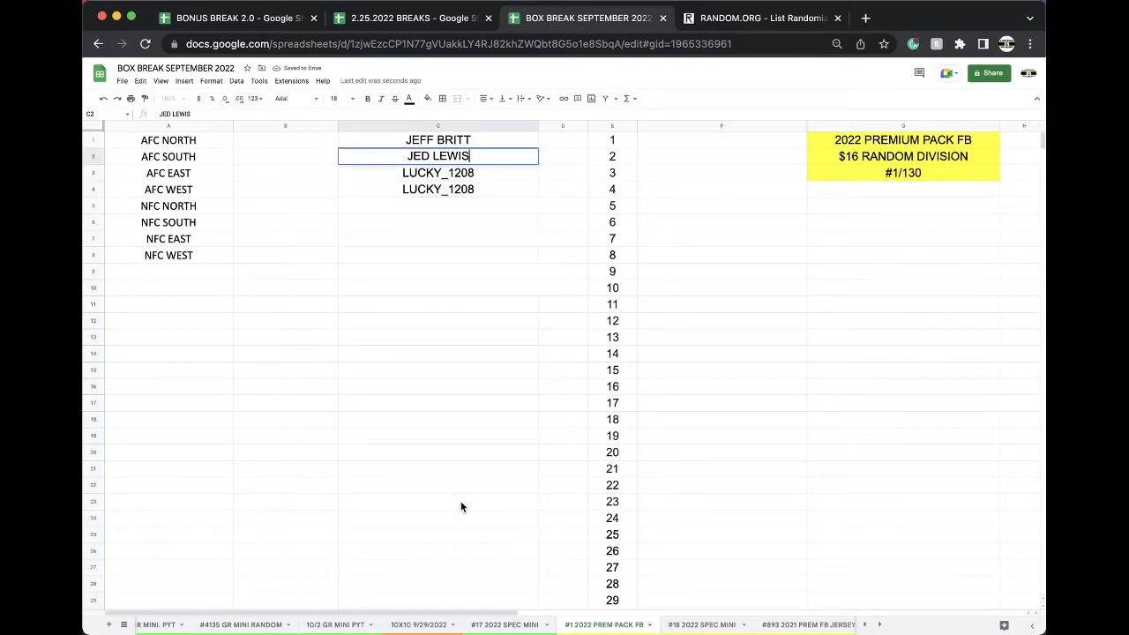
Step: Search for the buyer in the 2.25.2022 BREAKS CREDIT sheet
{"action": "left_click", "coordinate": [410, 18]}
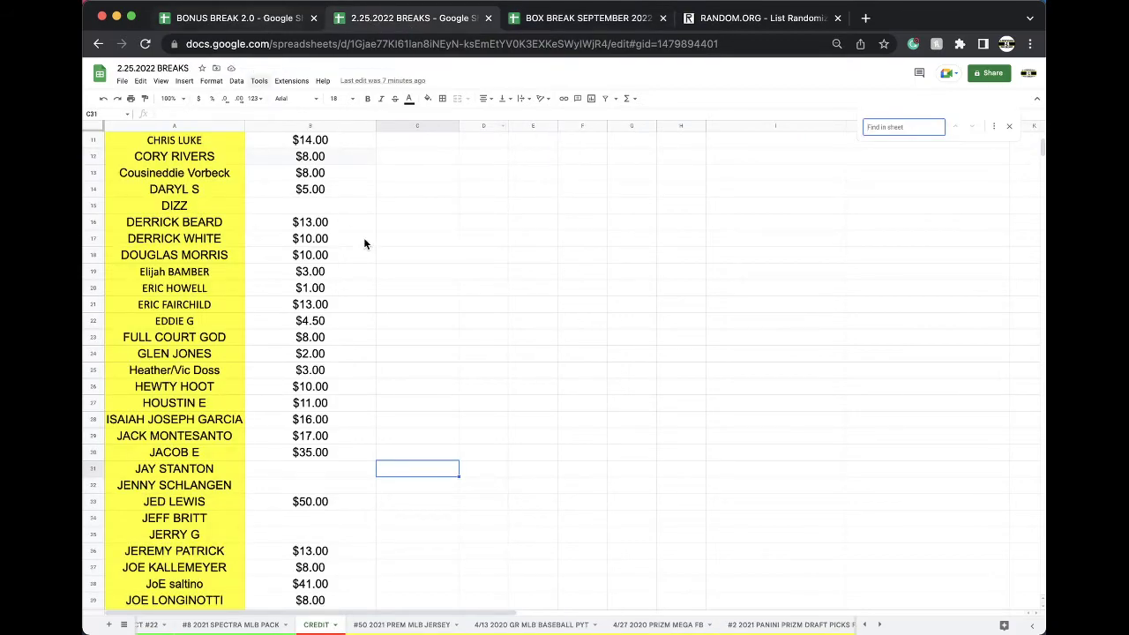
{"action": "left_click", "coordinate": [416, 275]}
{"action": "type", "text": "JED"}
Step: Enter -$16.00 beside the buyer's $50.00 credit balance
{"action": "left_click", "coordinate": [396, 498]}
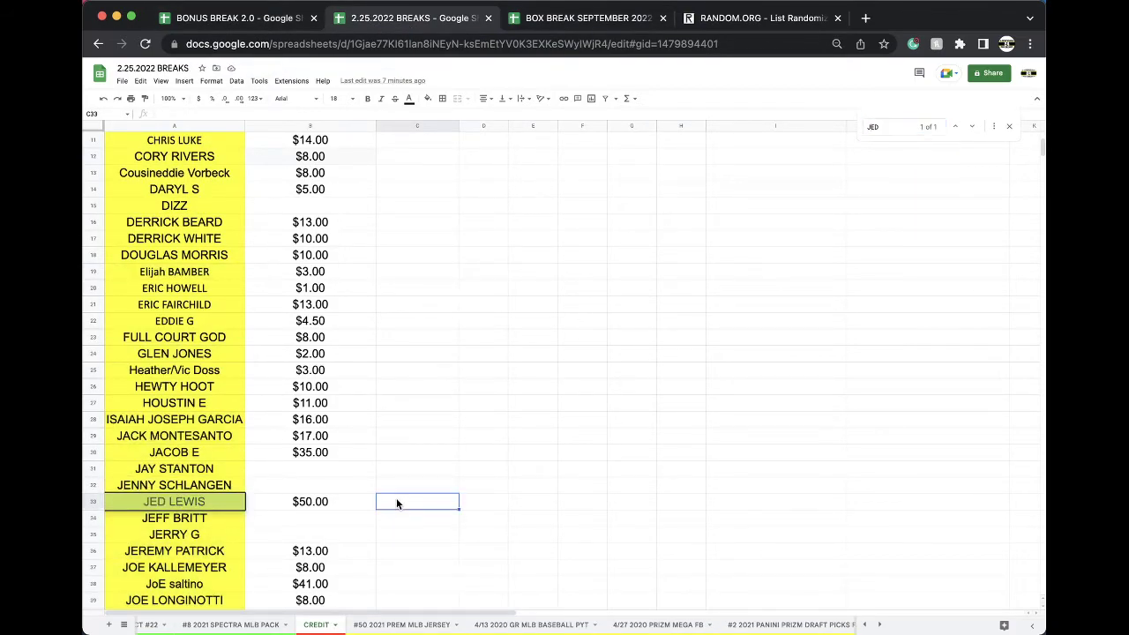
{"action": "type", "text": "-$116"}
{"action": "key", "text": "BackSpace"}
{"action": "key", "text": "BackSpace"}
{"action": "type", "text": "6"}
{"action": "left_click", "coordinate": [524, 436]}
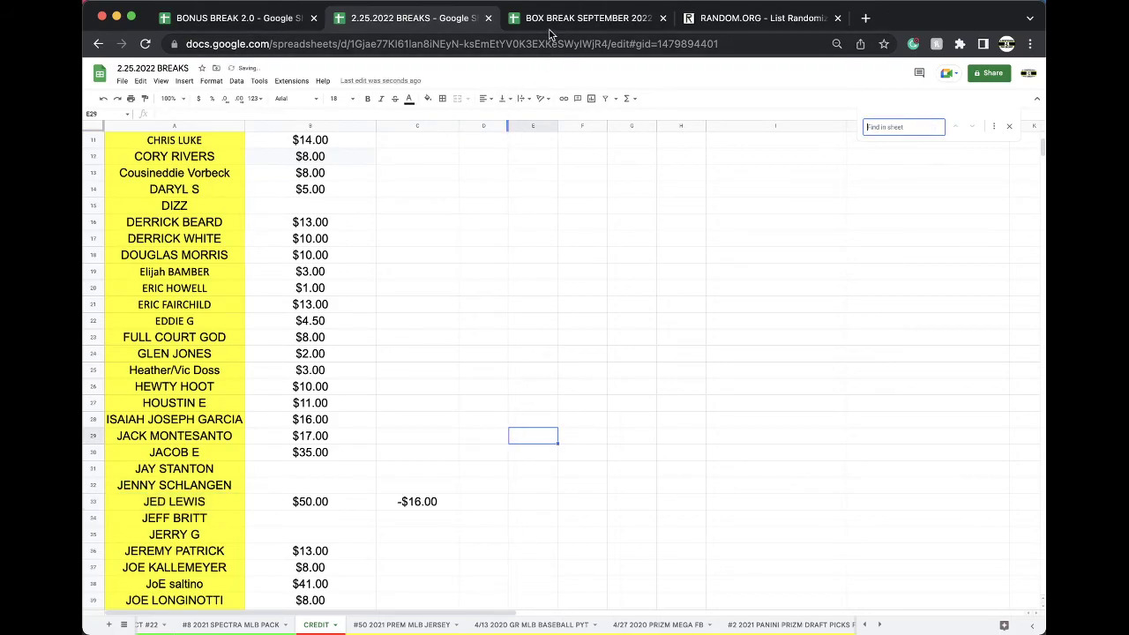
{"action": "left_click", "coordinate": [548, 20]}
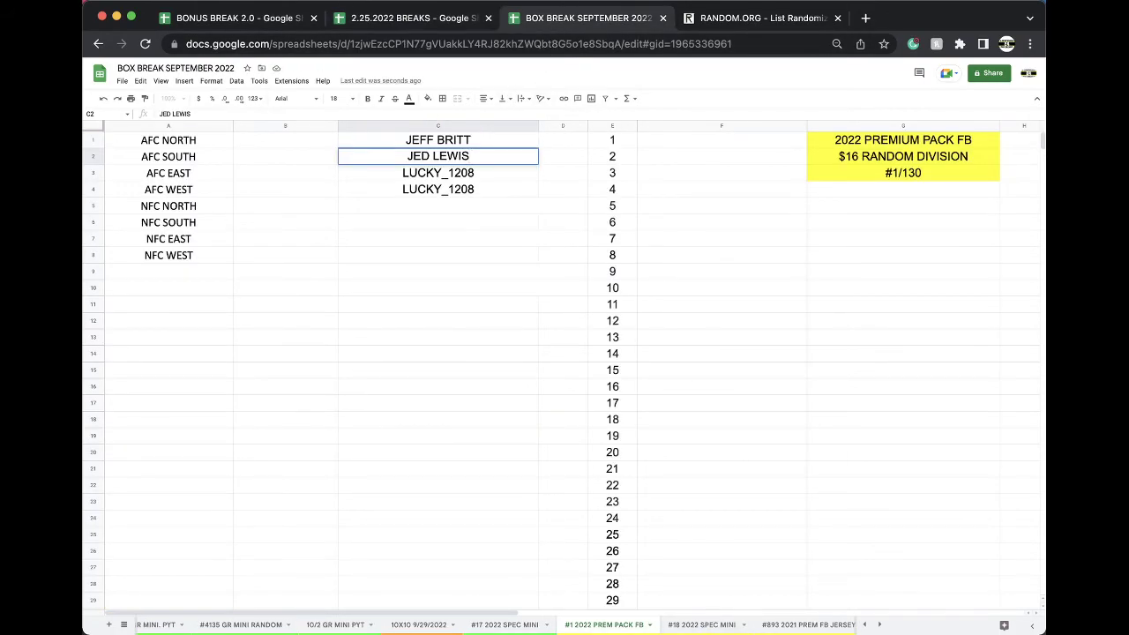